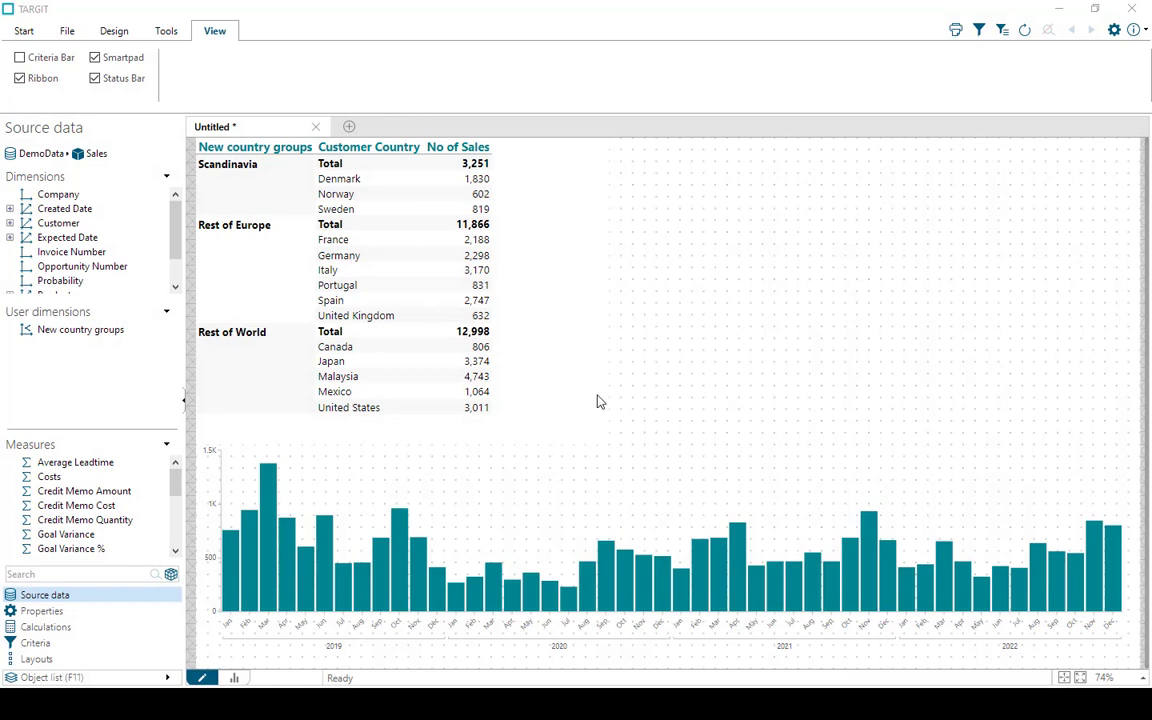
# Add the New country groups user dimension to the criteria bar from the sales table
pyautogui.click(550, 388)
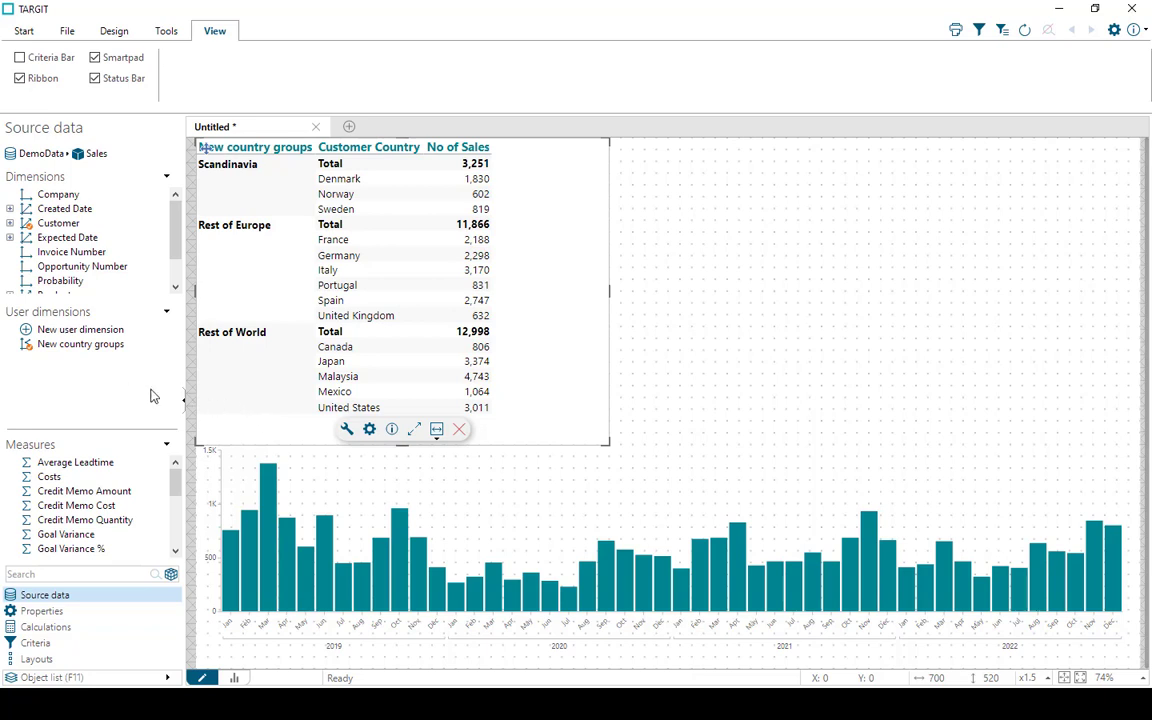
pyautogui.rightClick(87, 346)
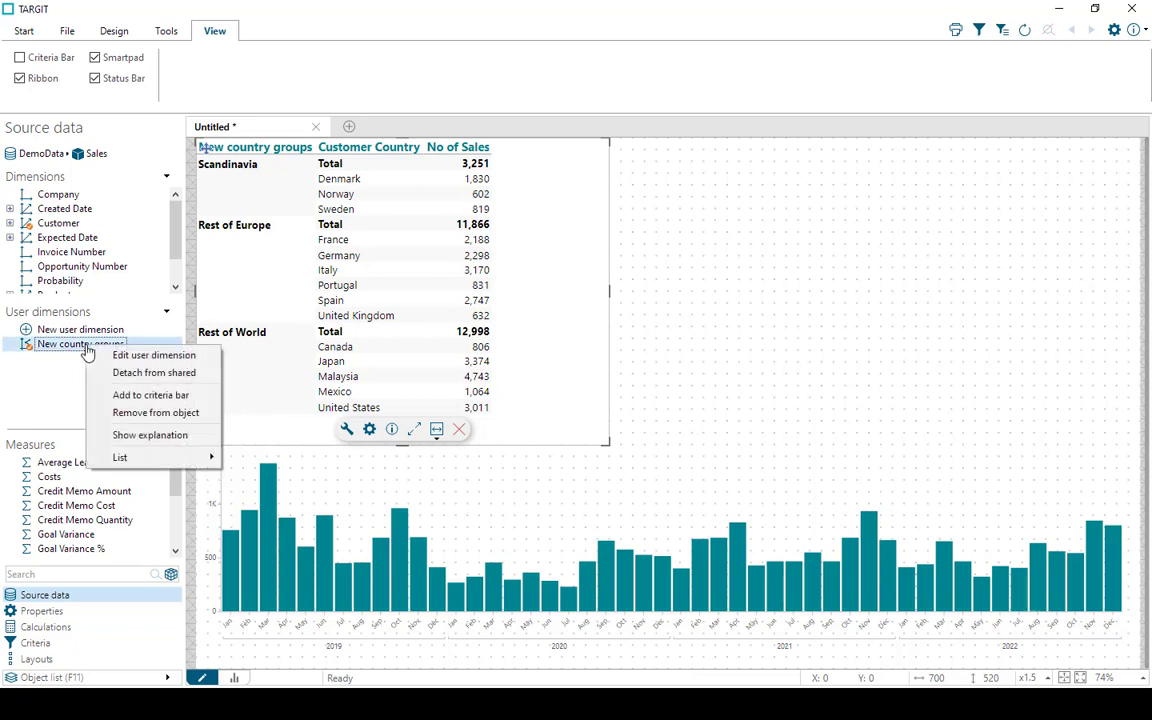
pyautogui.click(150, 395)
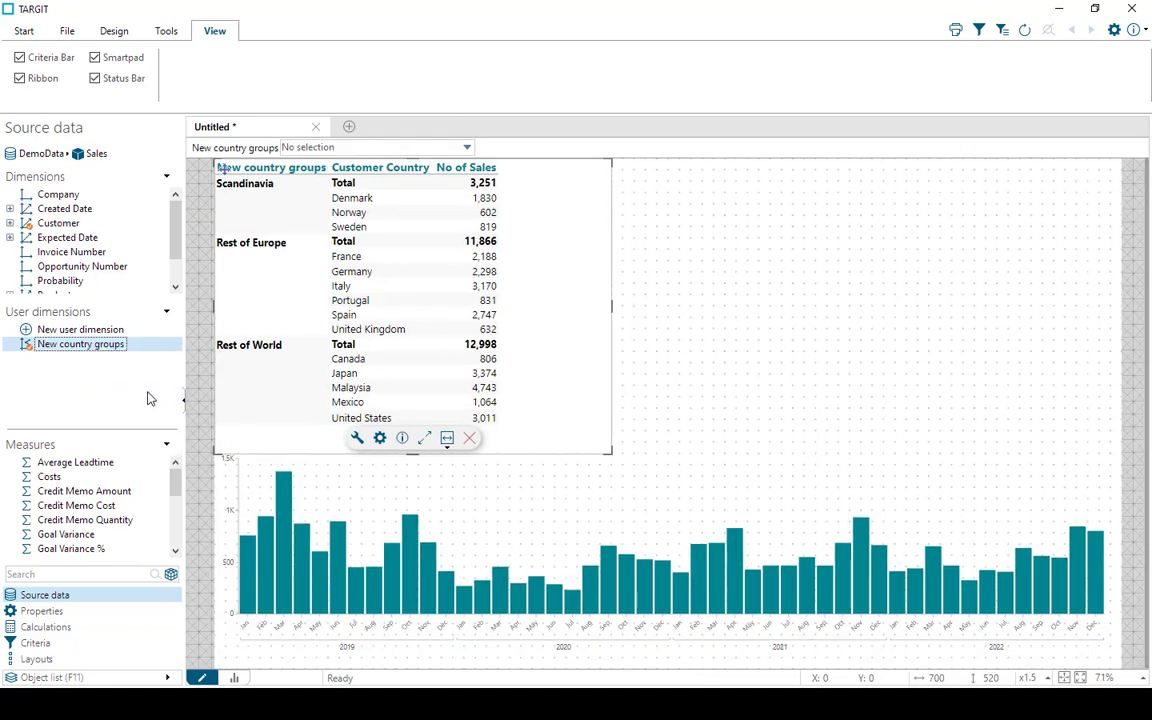
# Filter the report to the Scandinavia and Rest of World country groups, and reset that criterion to No selection
pyautogui.click(467, 149)
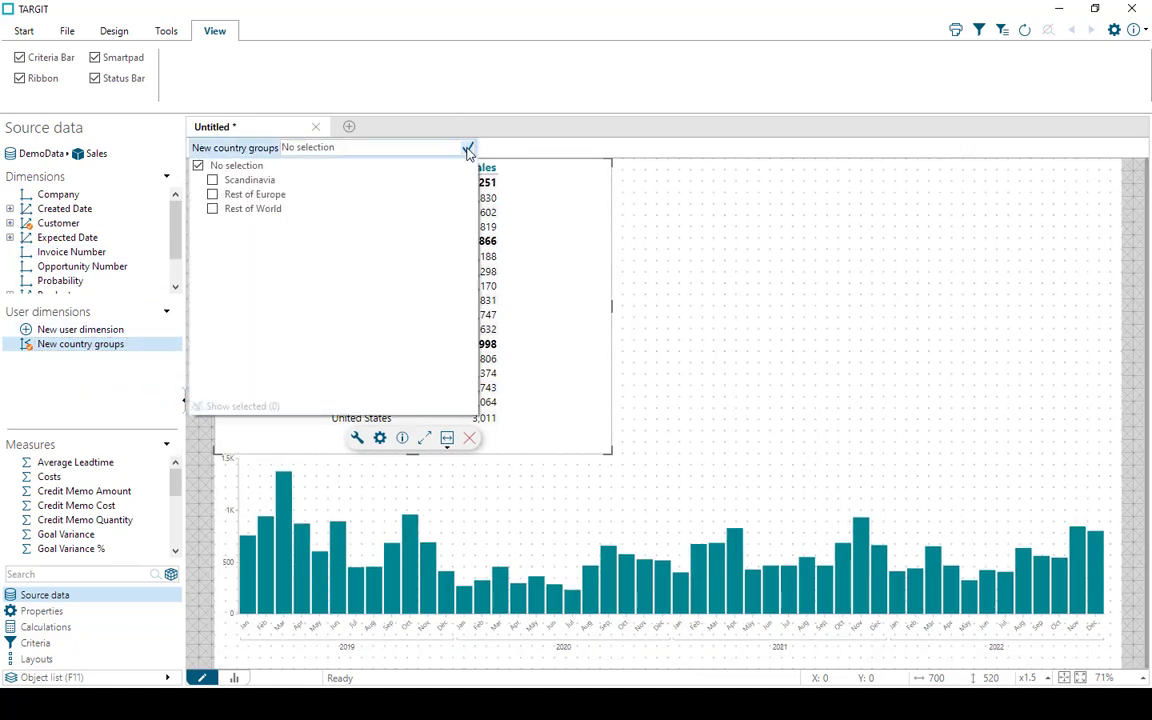
pyautogui.click(212, 180)
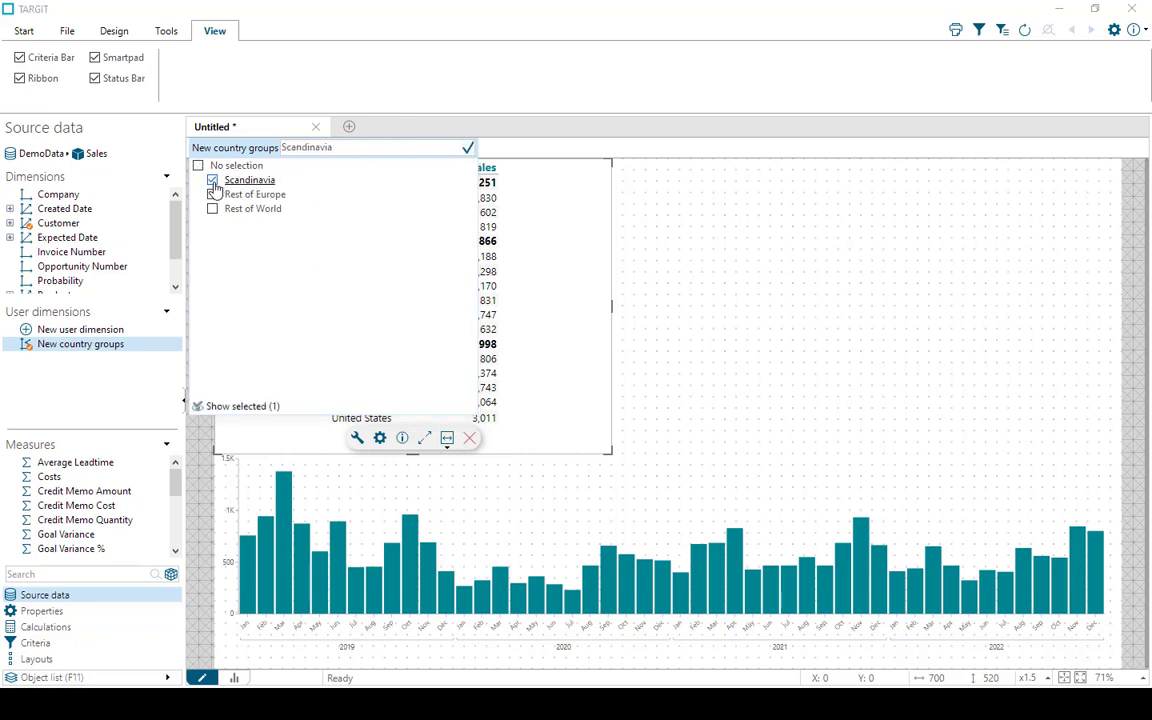
pyautogui.click(212, 209)
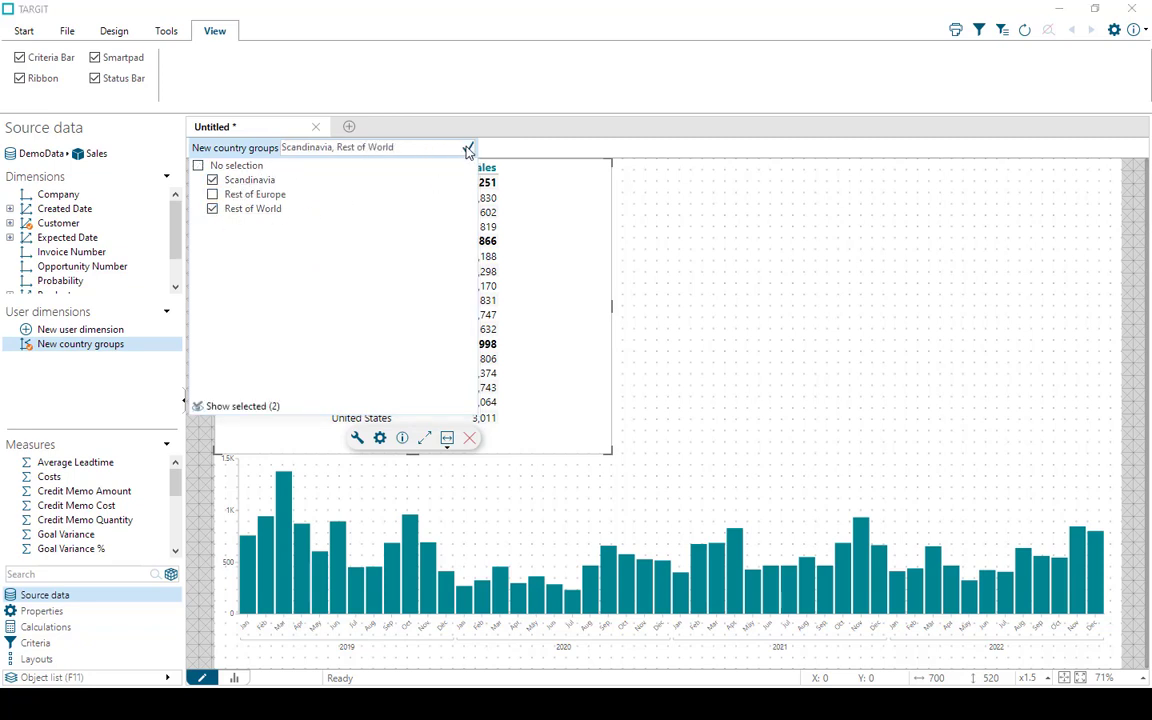
pyautogui.click(467, 148)
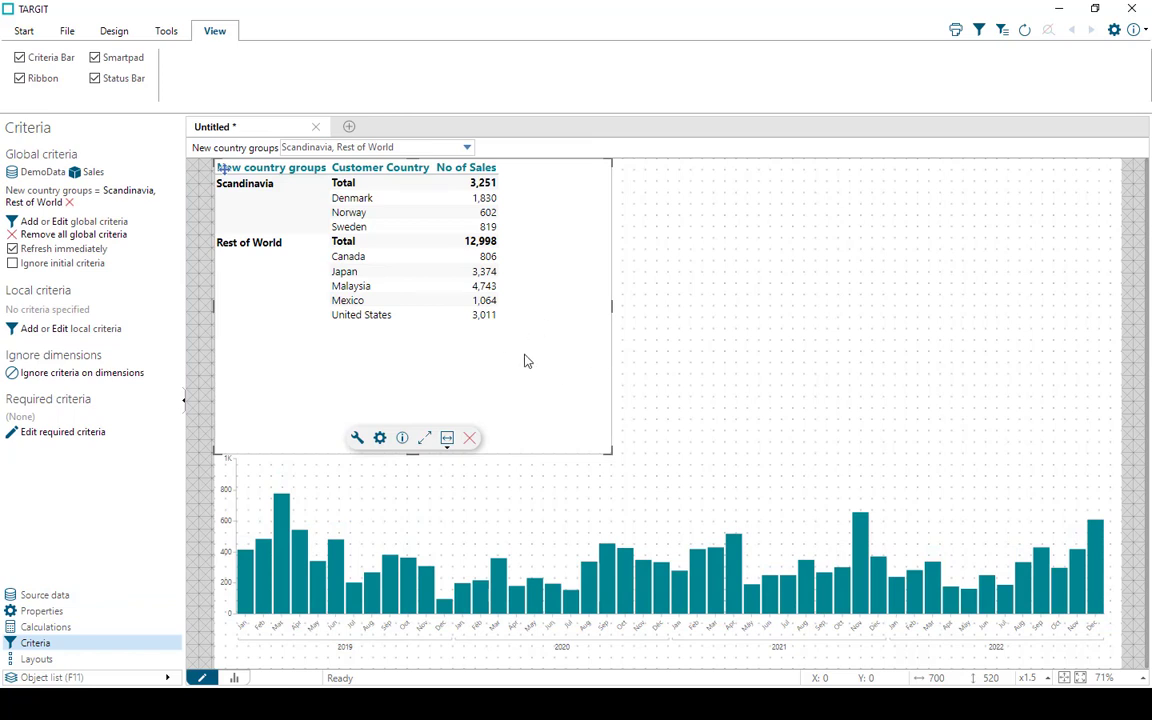
pyautogui.click(467, 147)
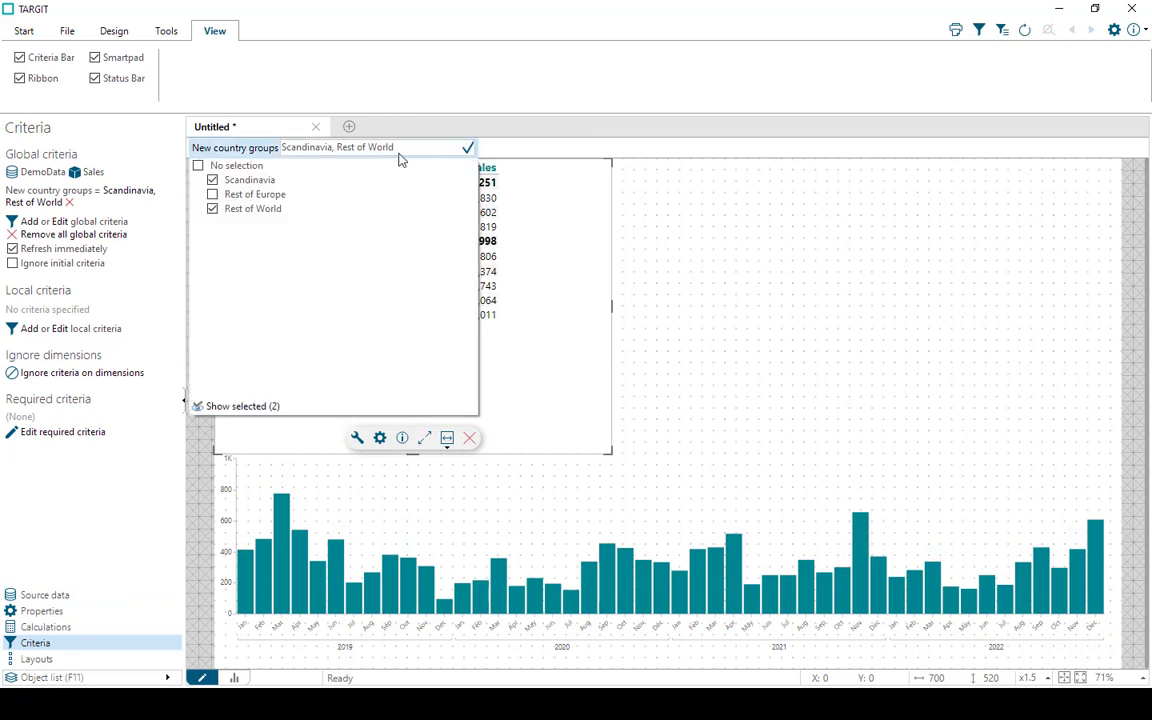
pyautogui.click(225, 165)
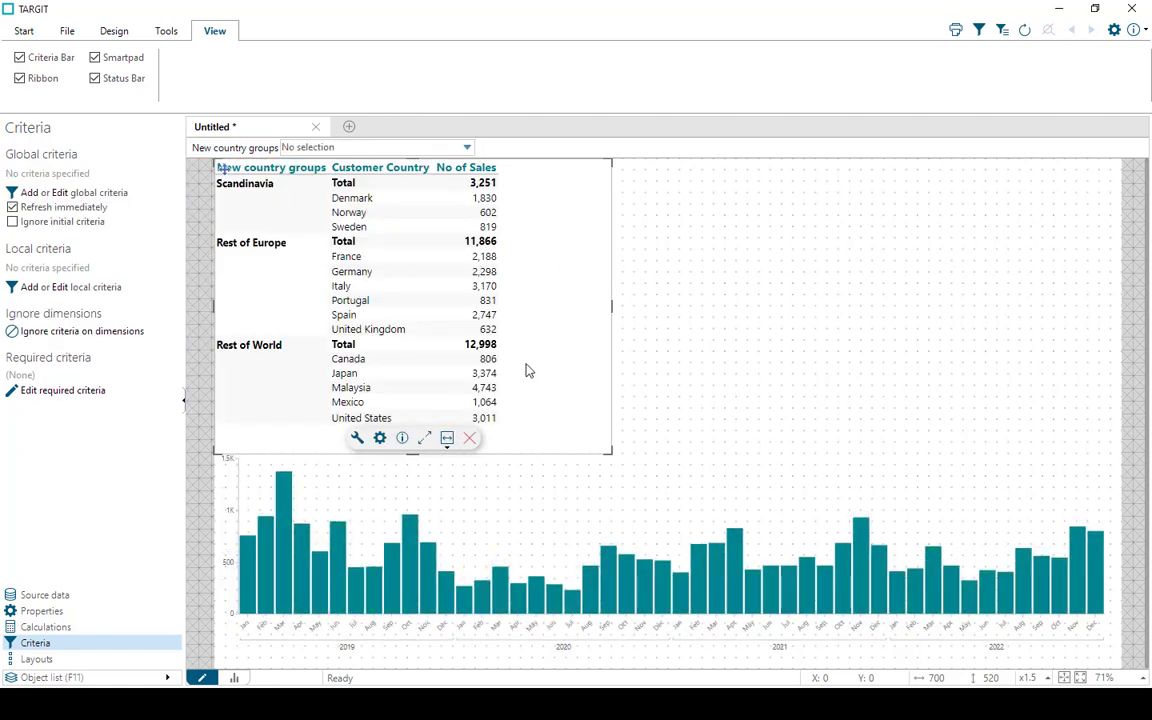
# Add the YMD hierarchy of the bar chart's Time dimension to the criteria bar
pyautogui.click(472, 490)
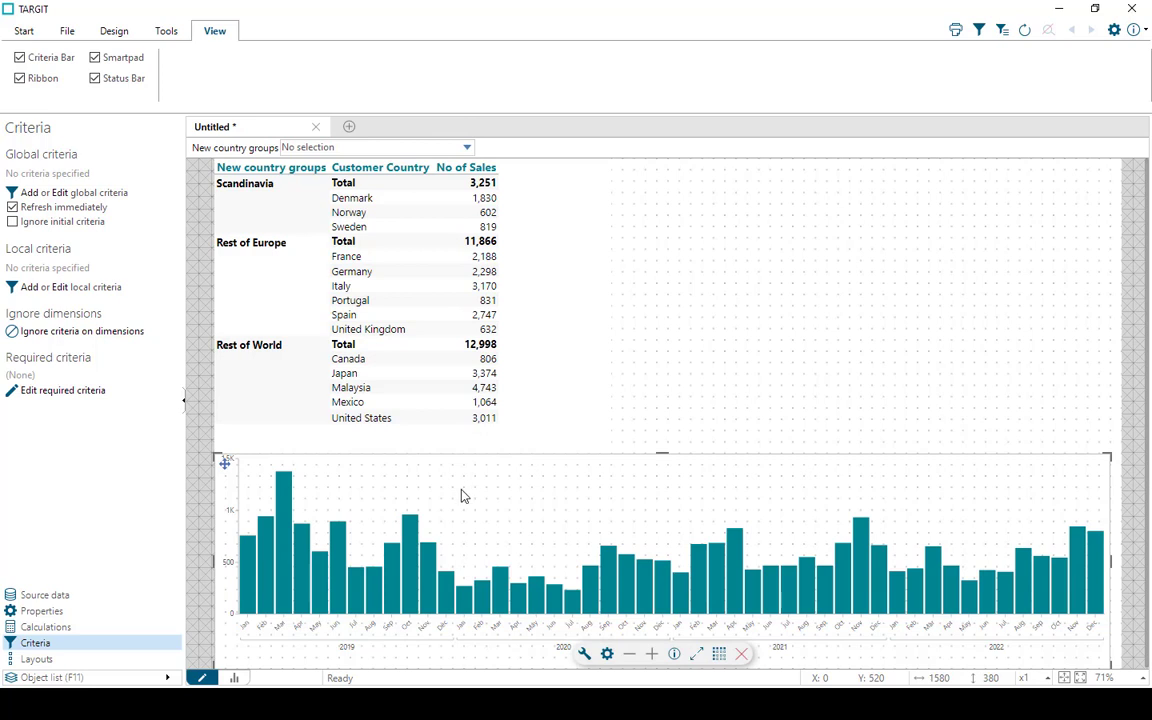
pyautogui.click(45, 596)
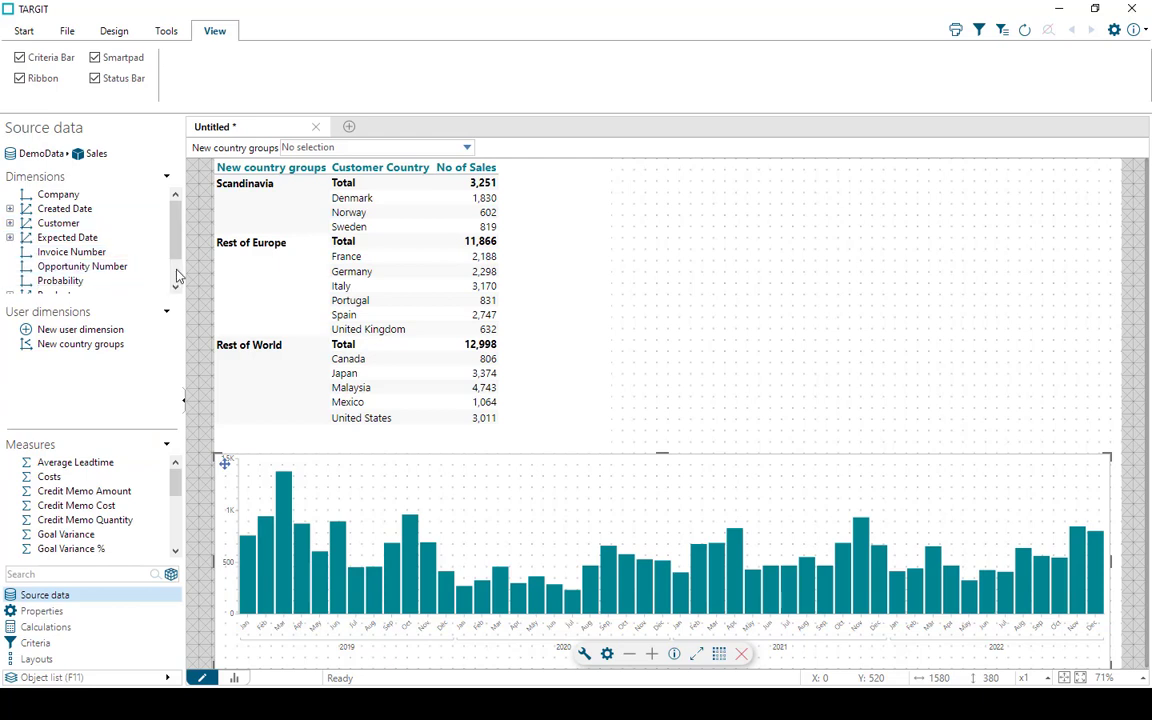
pyautogui.scroll(-1, 177, 275)
pyautogui.click(18, 281)
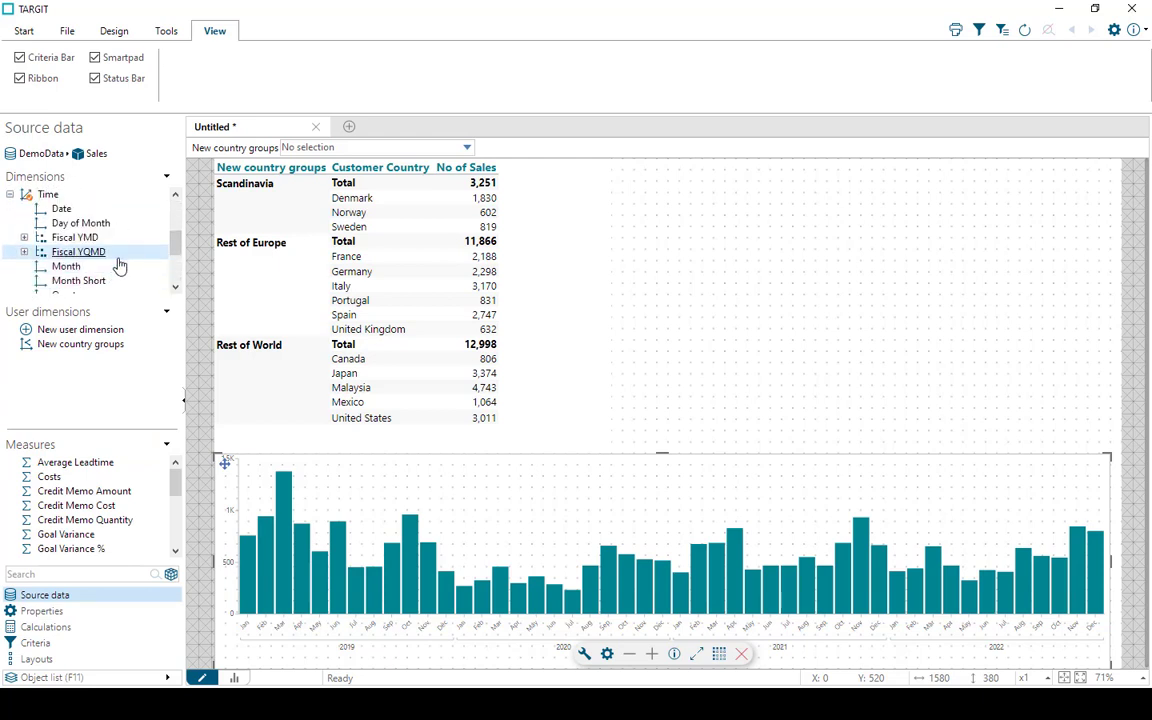
pyautogui.scroll(-2, 118, 265)
pyautogui.rightClick(64, 259)
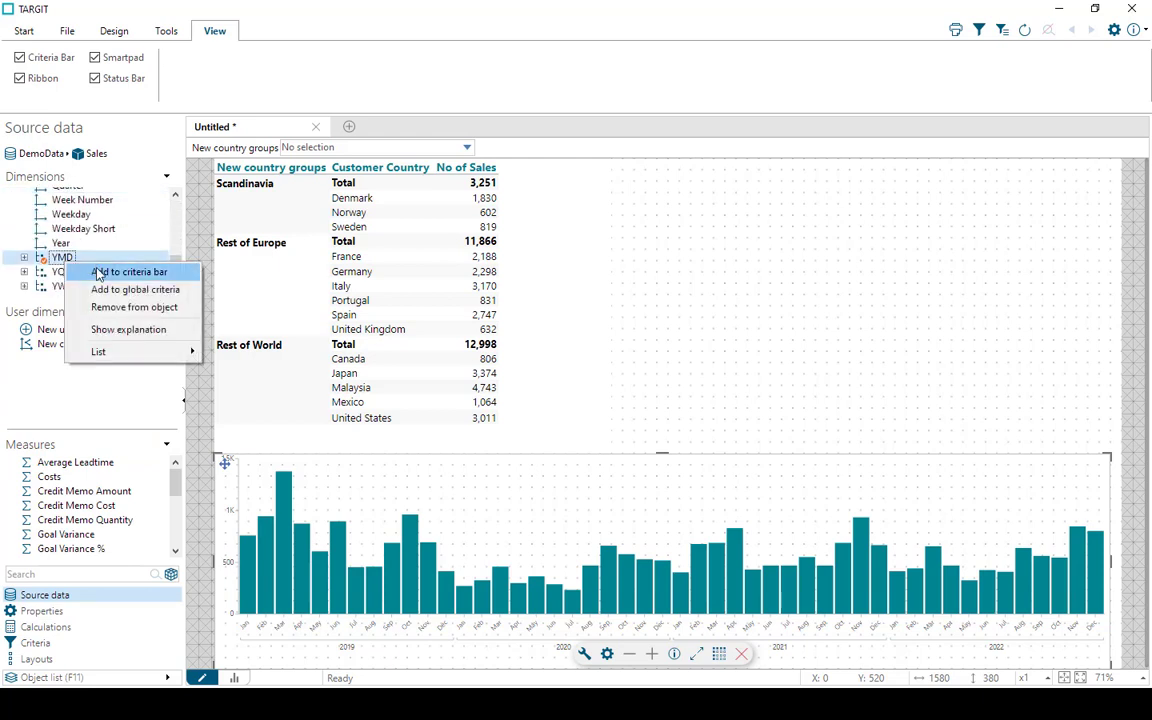
pyautogui.click(110, 272)
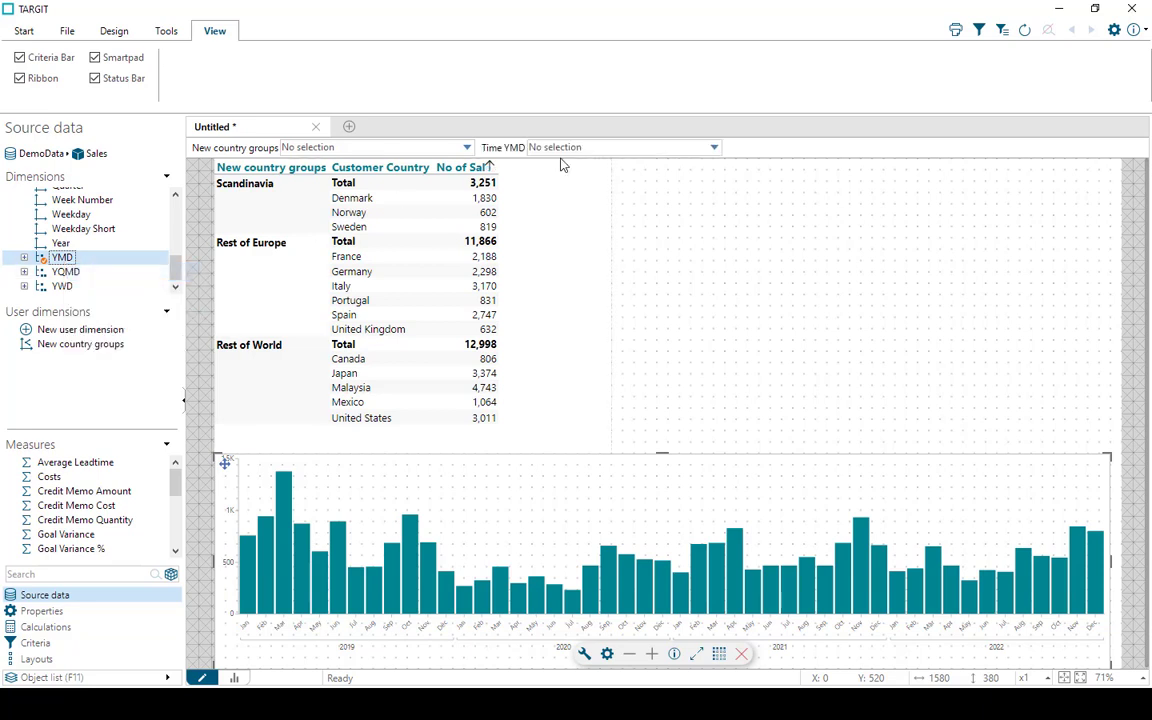
# Filter the report by Time YMD with the dynamic period Previous 12 months
pyautogui.click(715, 149)
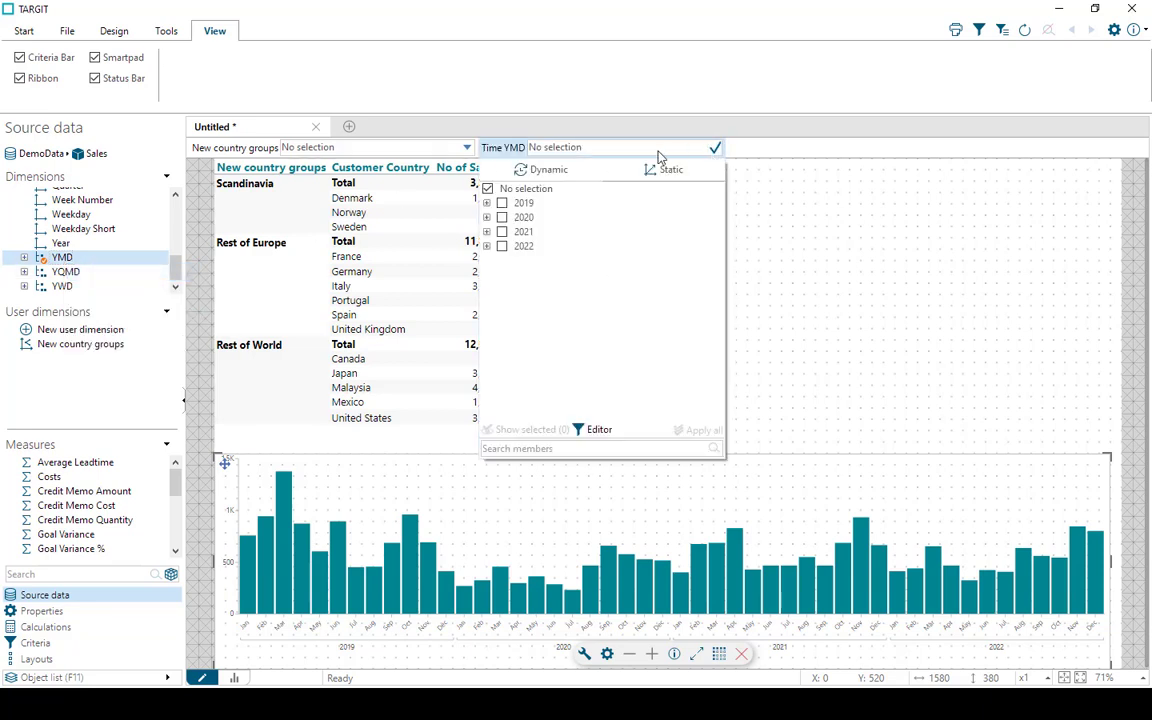
pyautogui.click(548, 170)
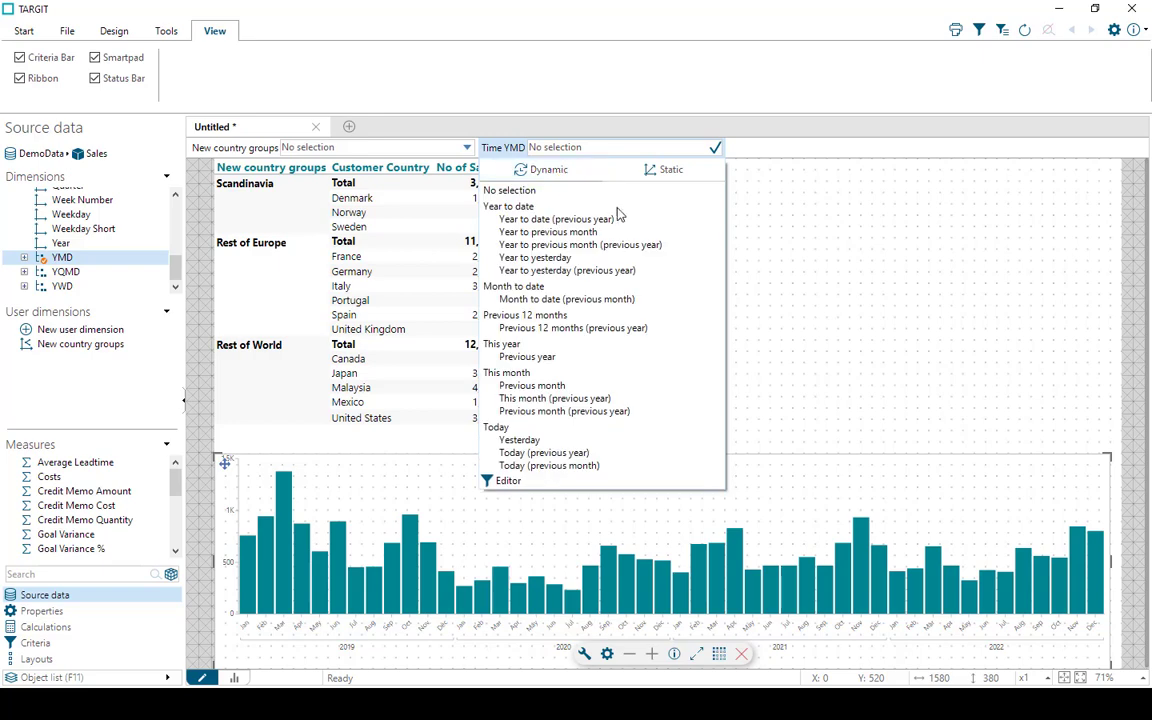
pyautogui.click(535, 316)
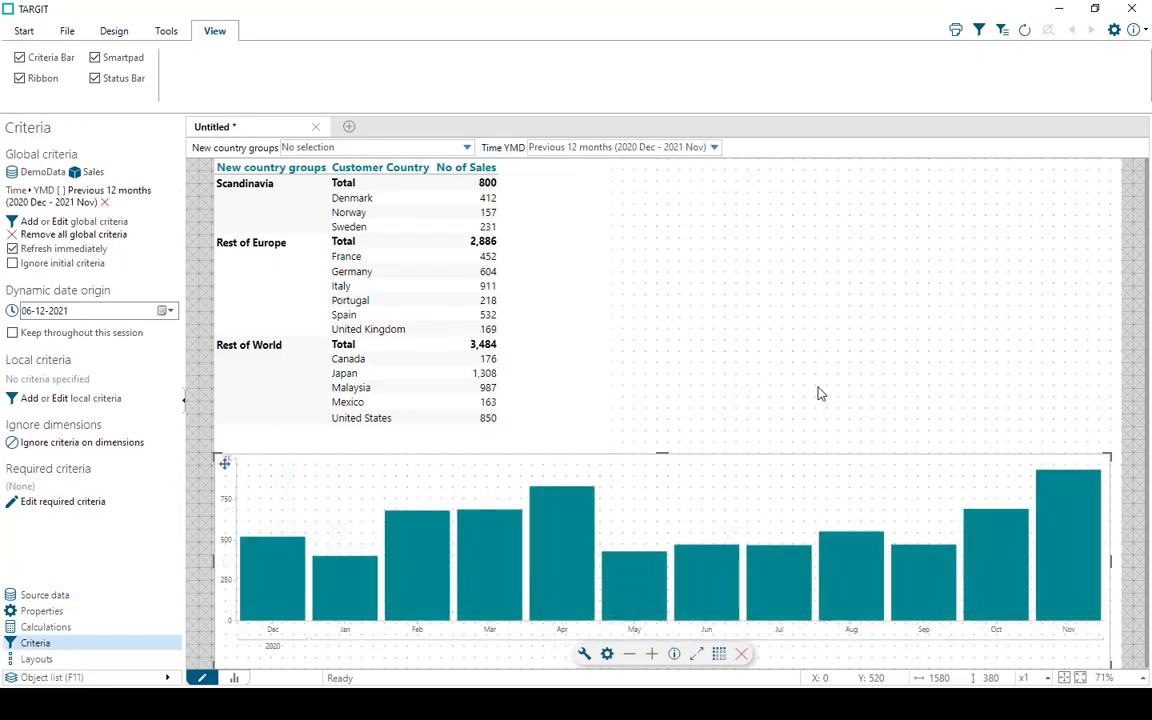
# Reset the Time YMD criterion to No selection and remove it from the criteria bar
pyautogui.click(715, 149)
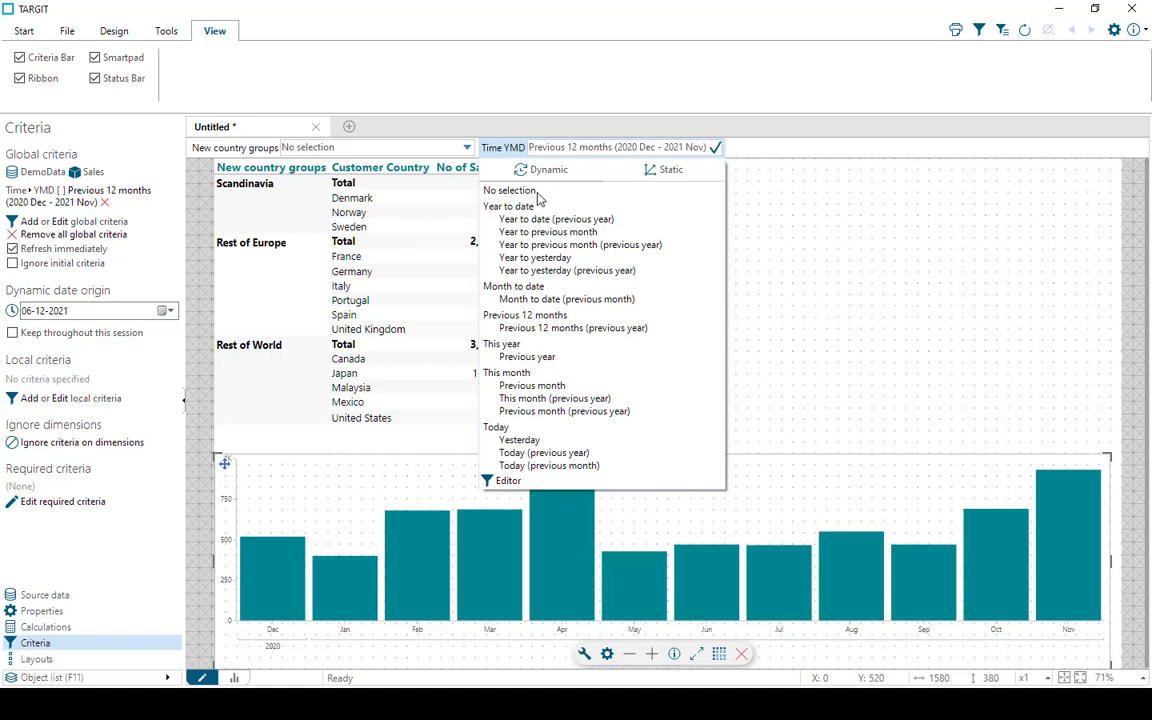
pyautogui.click(522, 192)
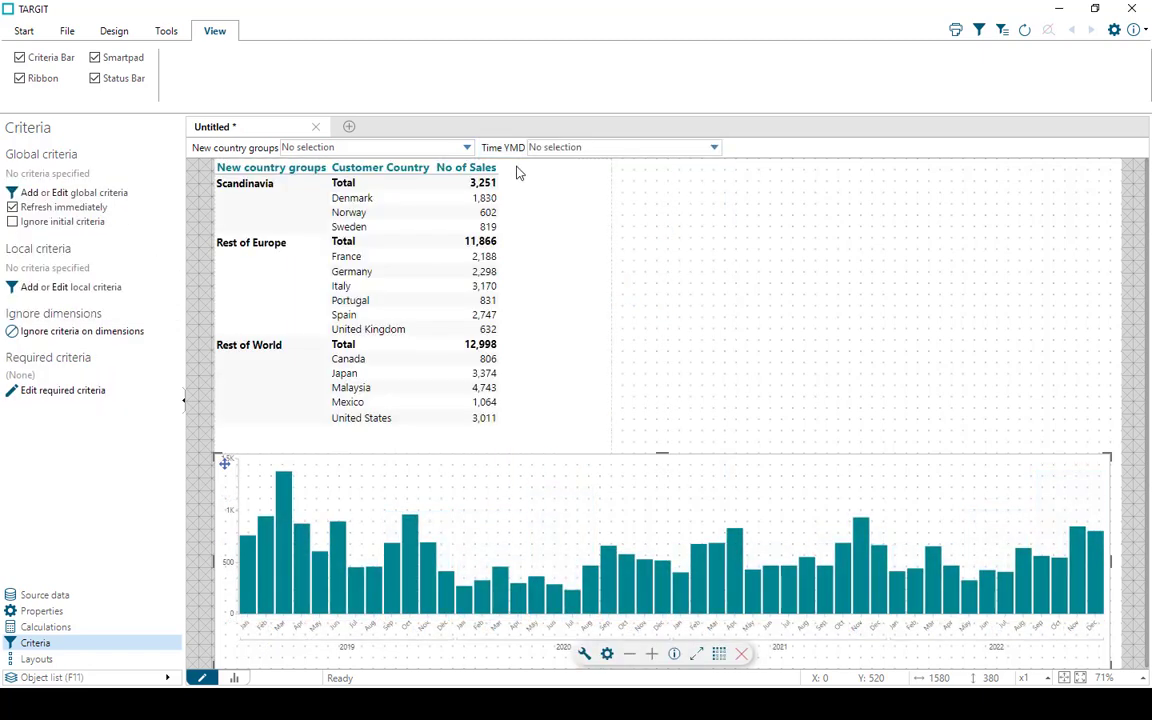
pyautogui.rightClick(506, 152)
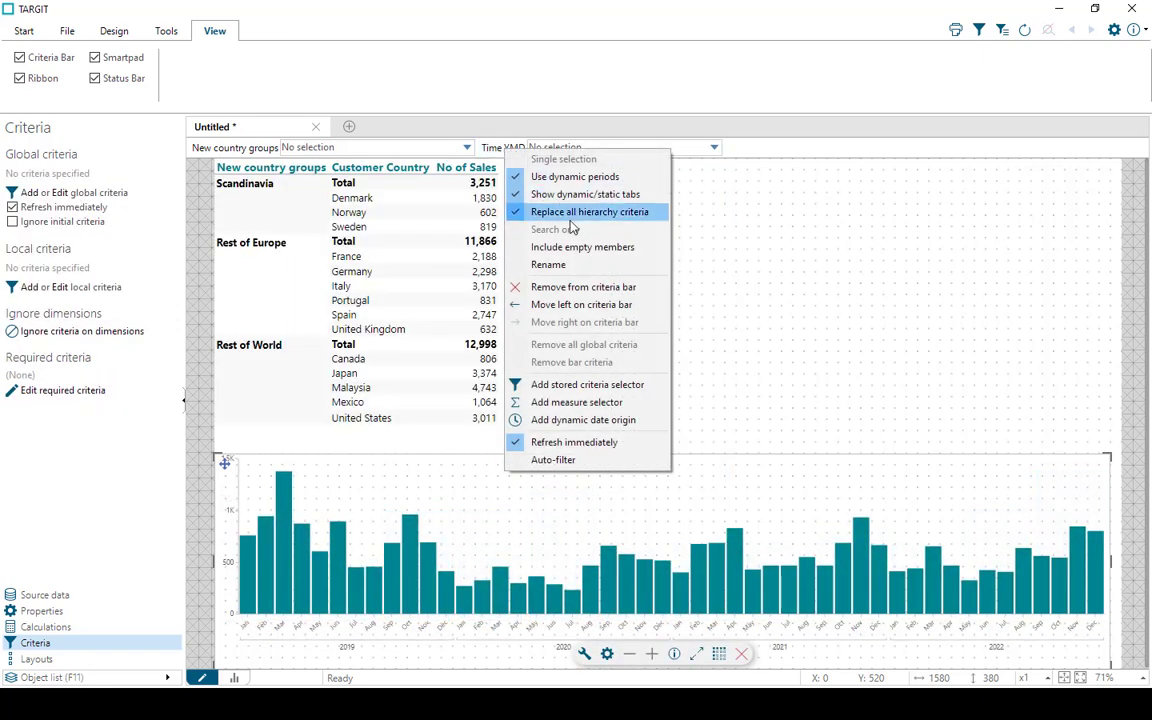
pyautogui.click(575, 289)
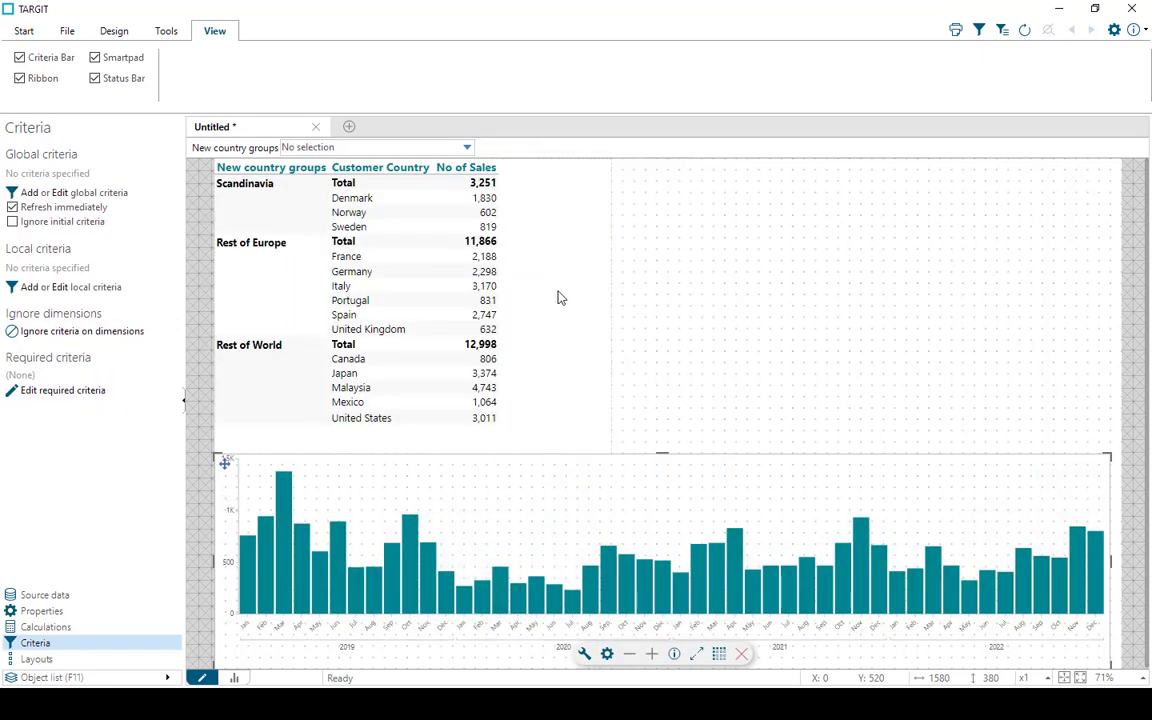
# Start a new shared user dimension titled "Custom dynamic criteria"
pyautogui.click(167, 32)
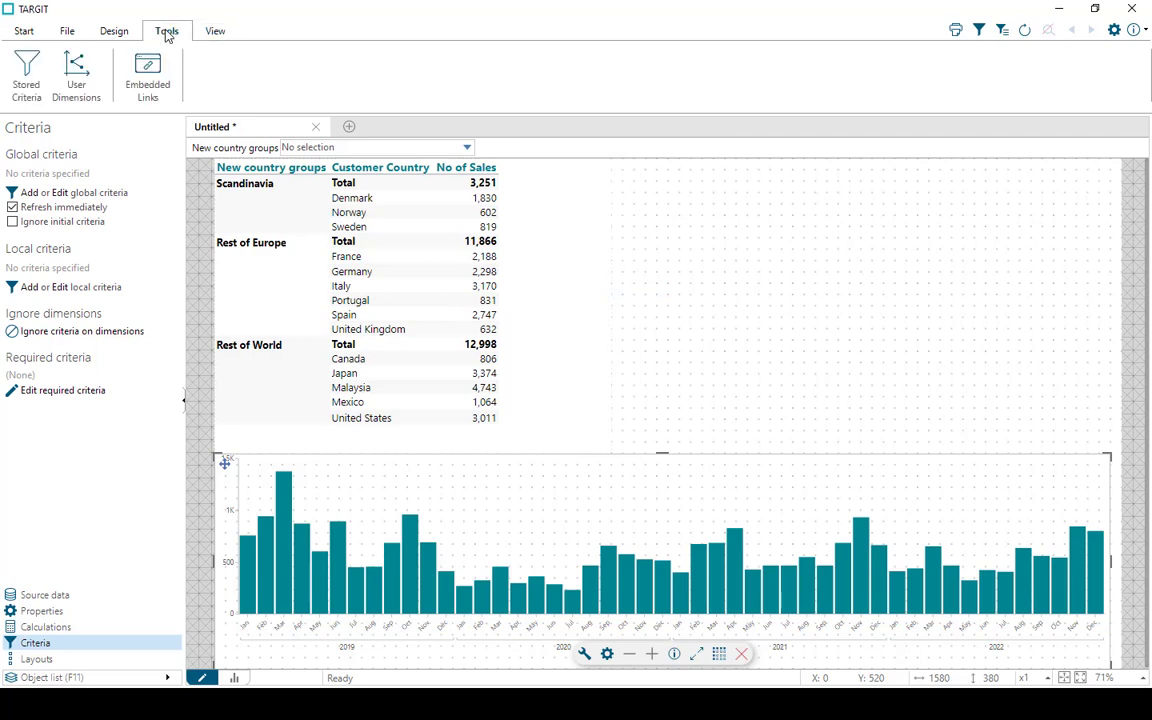
pyautogui.click(76, 75)
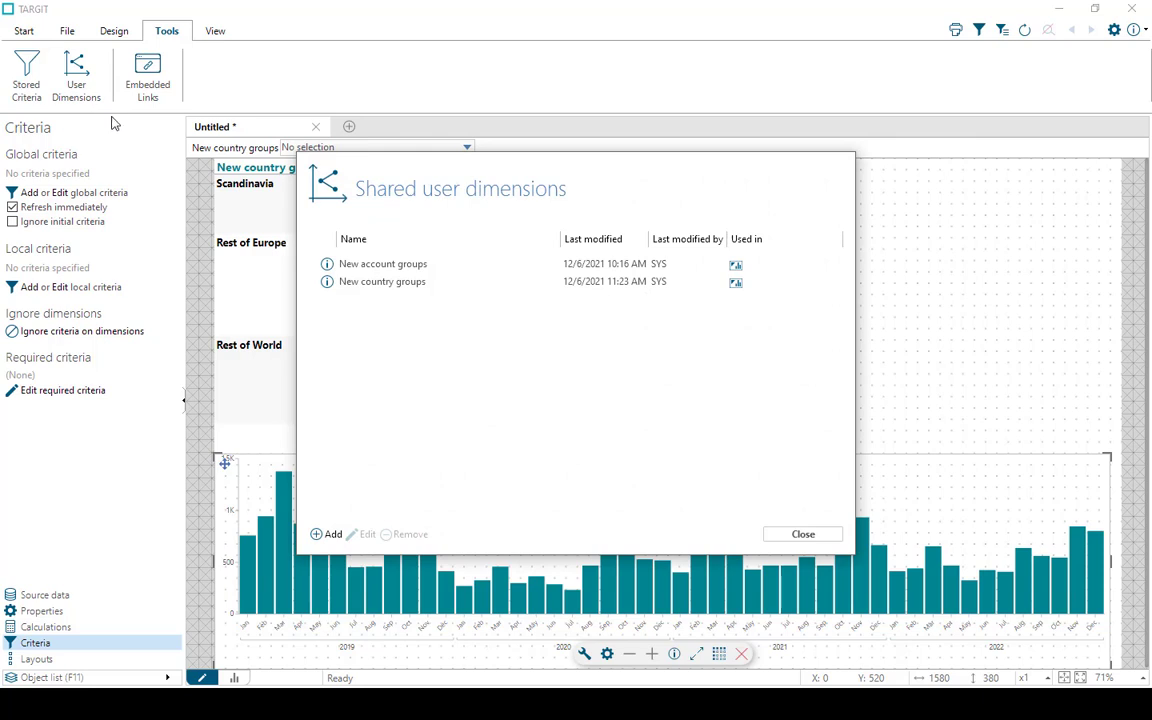
pyautogui.click(331, 535)
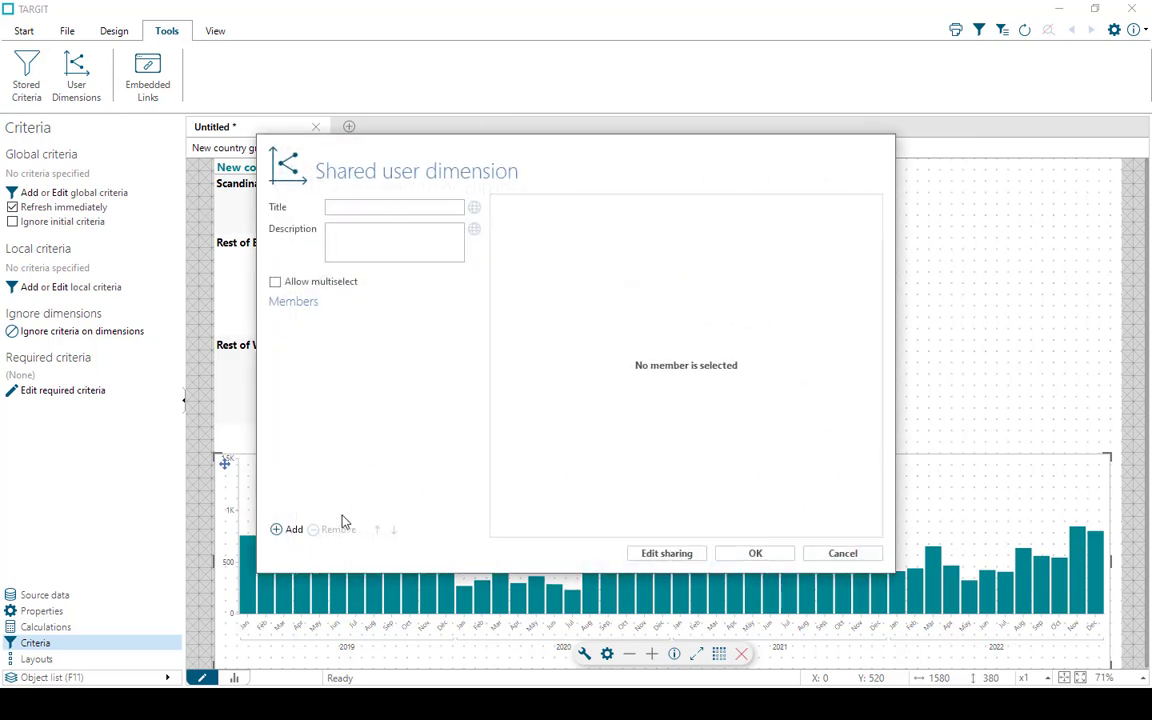
pyautogui.click(387, 212)
pyautogui.write('Custom dynamic criteria')
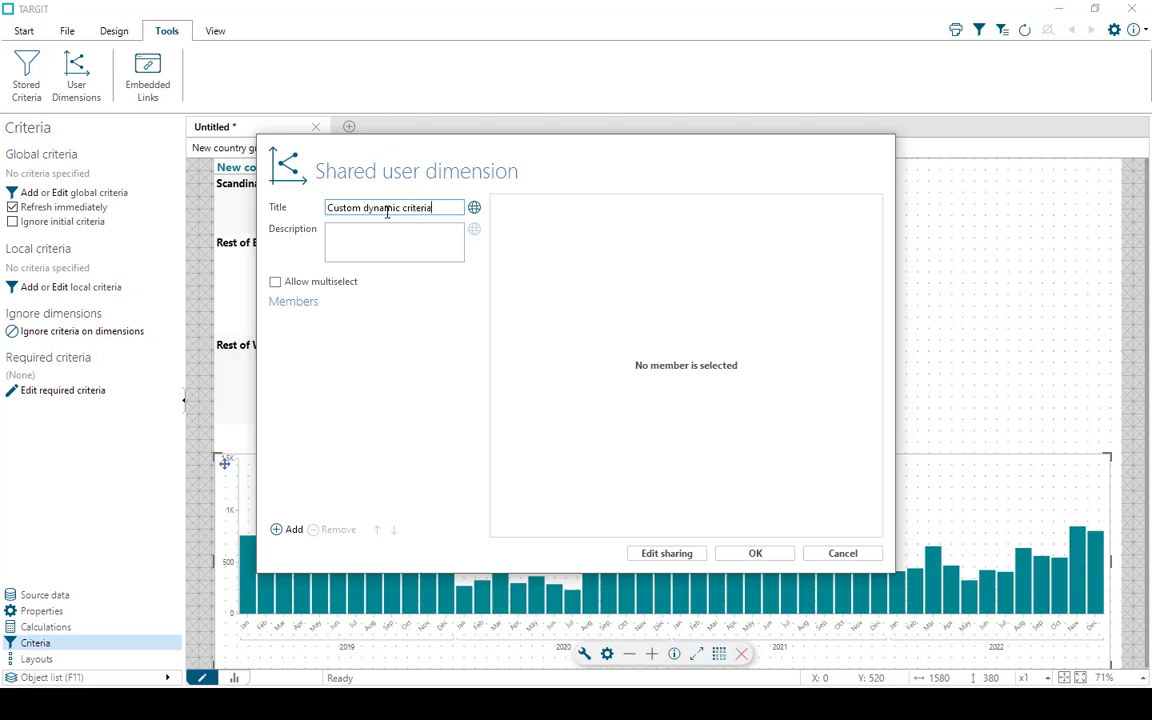
# Add a member based on DemoData, Sales, Time YMD that uses the dynamic period Previous 12 months
pyautogui.click(291, 530)
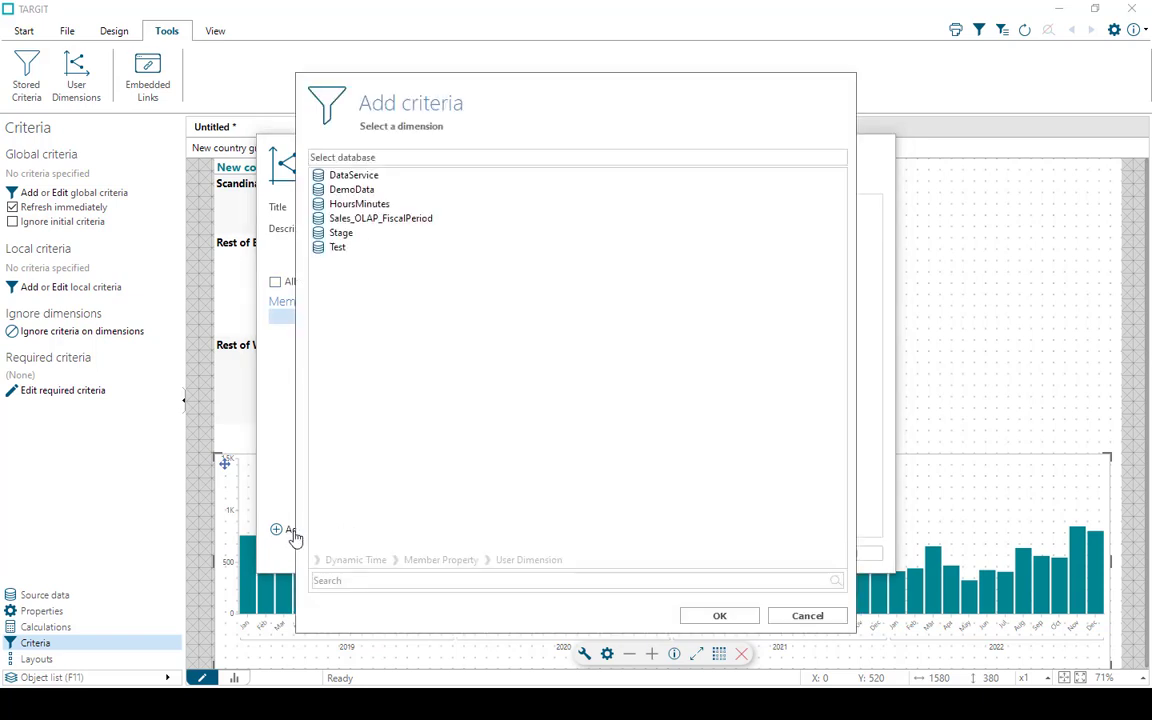
pyautogui.click(360, 190)
pyautogui.click(340, 236)
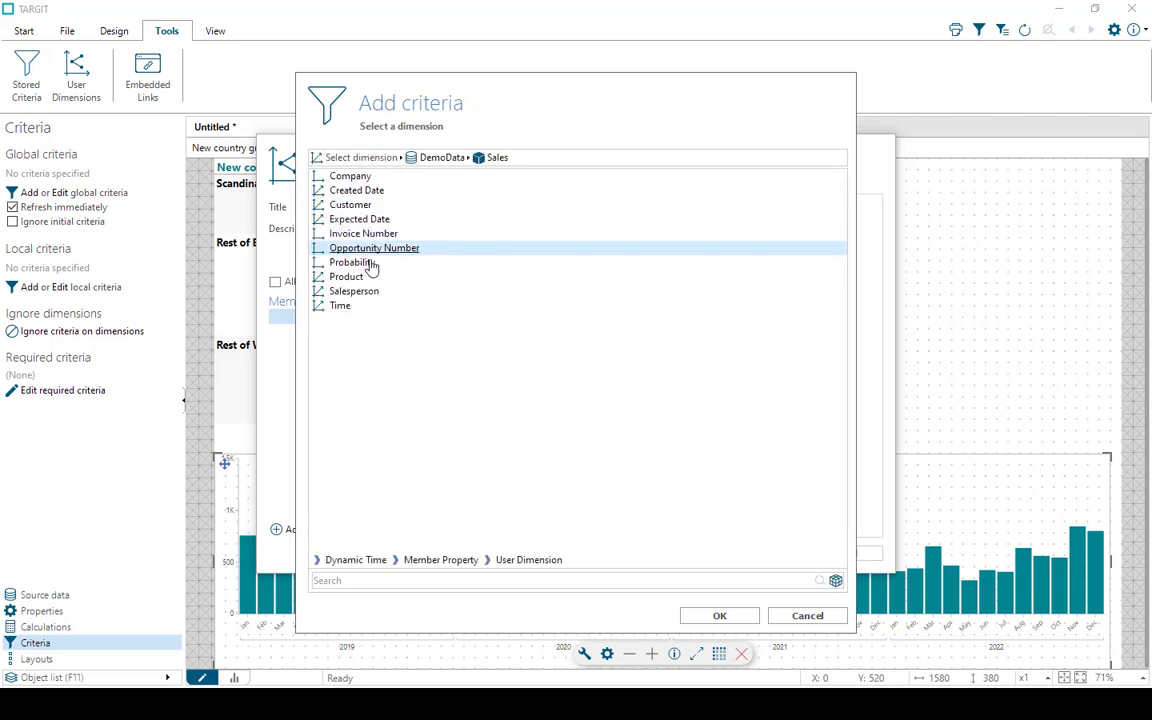
pyautogui.click(338, 305)
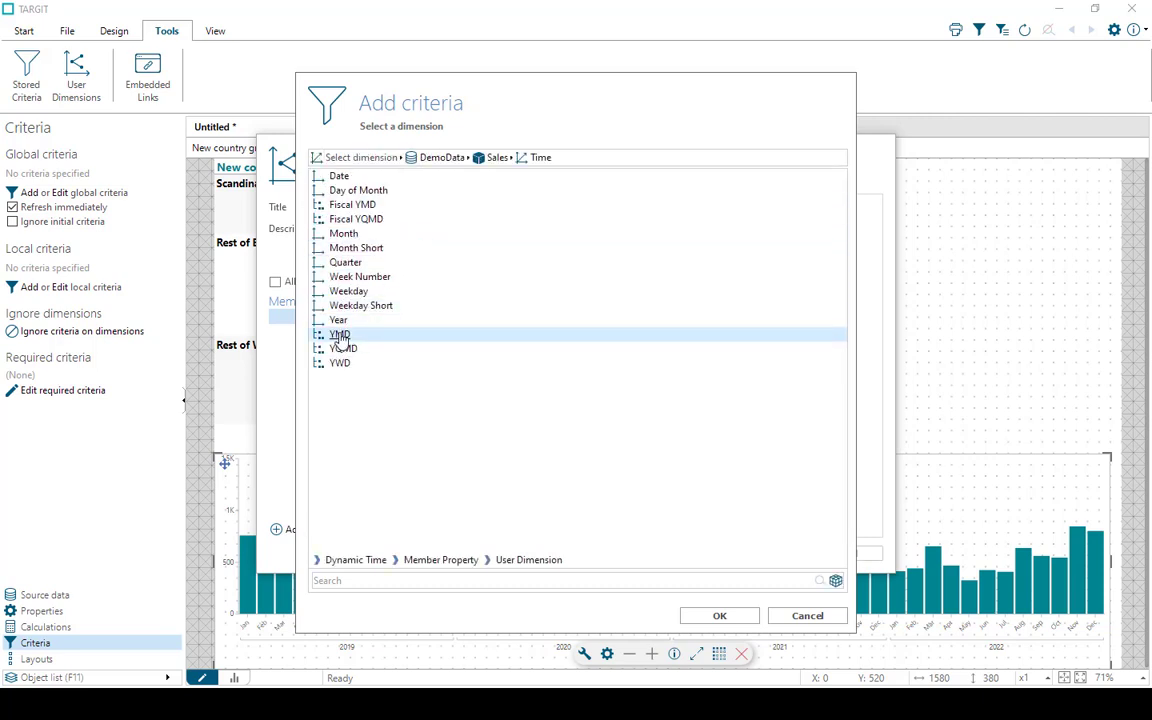
pyautogui.click(340, 334)
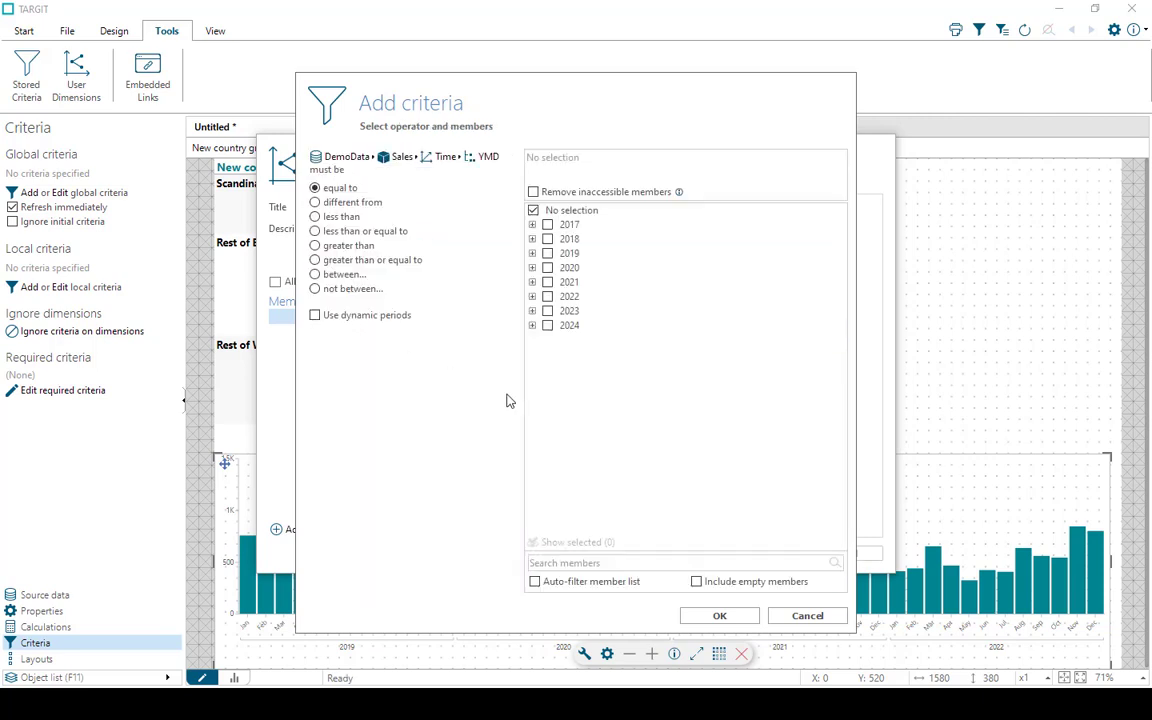
pyautogui.click(316, 315)
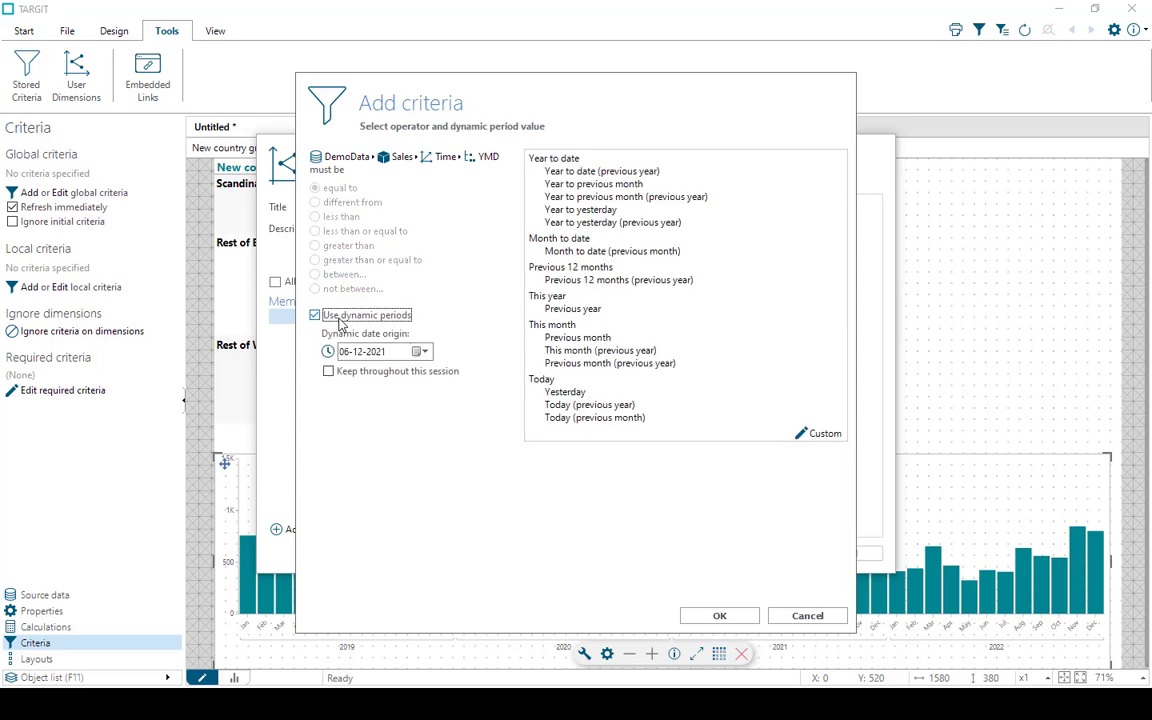
pyautogui.doubleClick(566, 268)
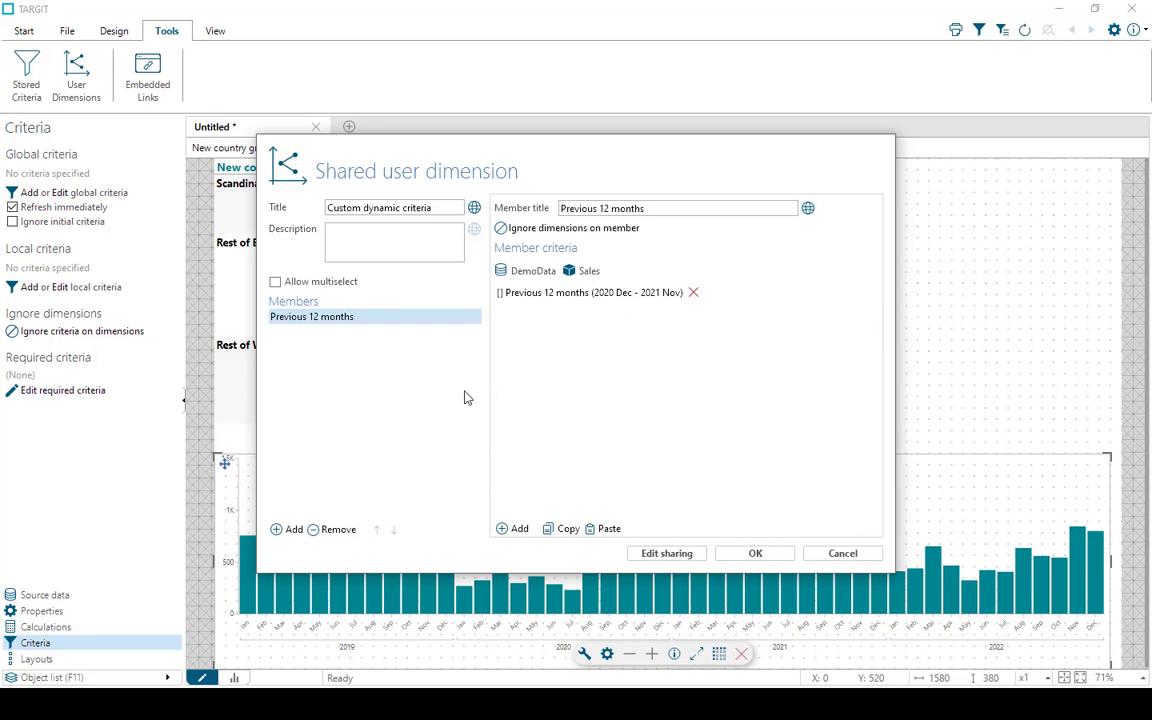
# Add a second Time YMD member with the dynamic period Previous 12 months and title it "Previous 6 months"
pyautogui.click(293, 531)
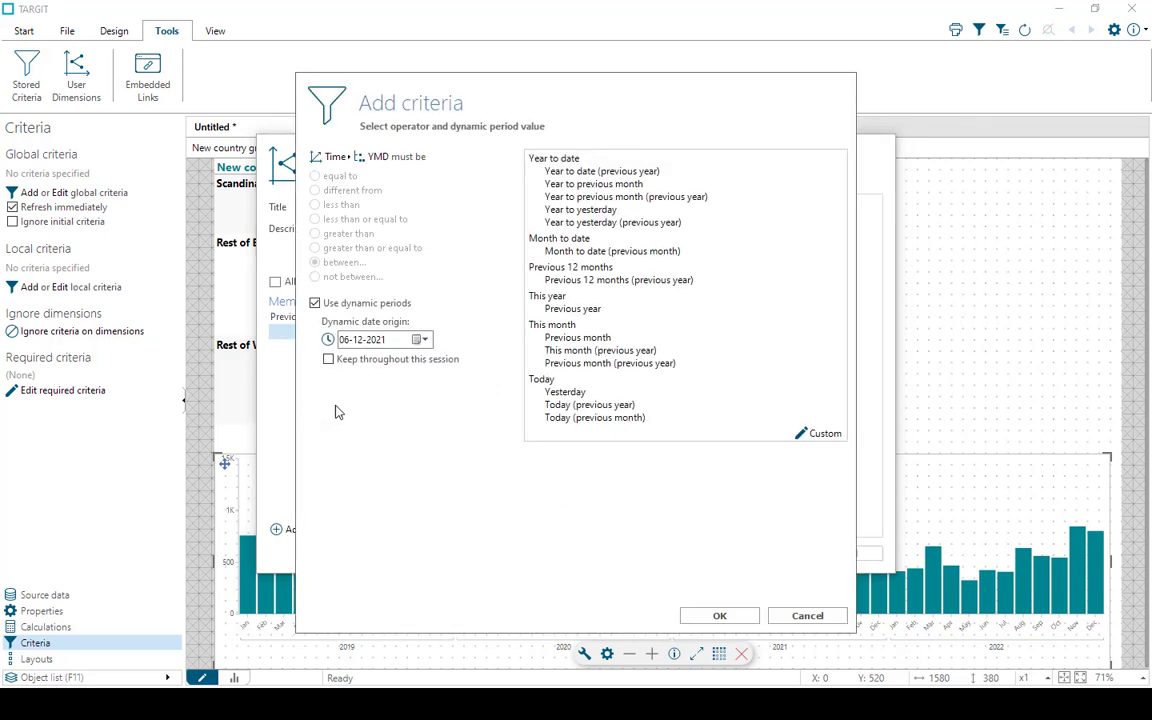
pyautogui.doubleClick(570, 338)
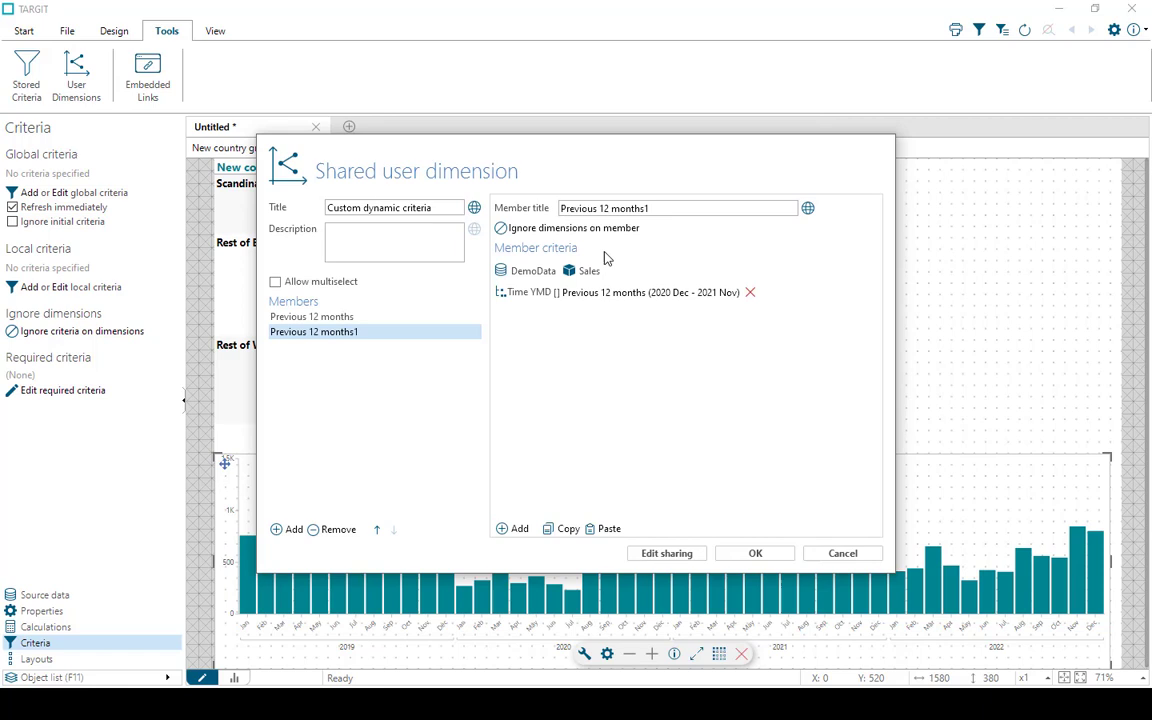
pyautogui.click(658, 211)
pyautogui.click(658, 211)
pyautogui.press('BackSpace')
pyautogui.write('6')
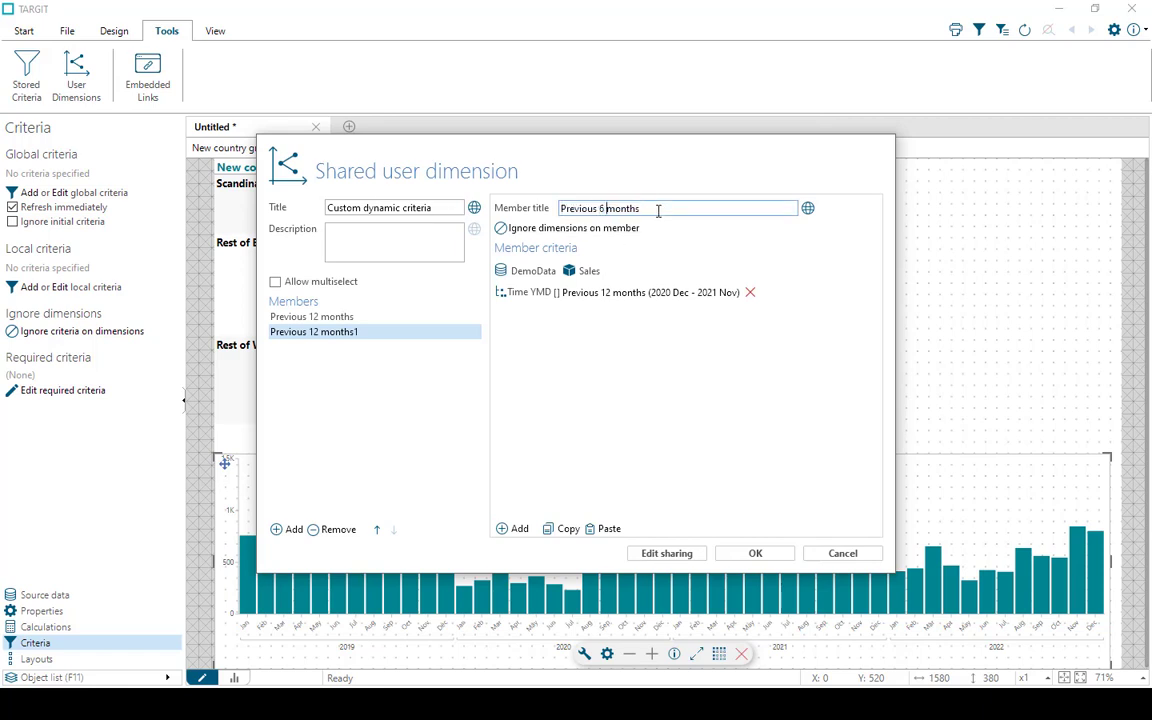
# Set the starting month offset of the Previous 6 months member's Time YMD criterion to -6
pyautogui.click(627, 295)
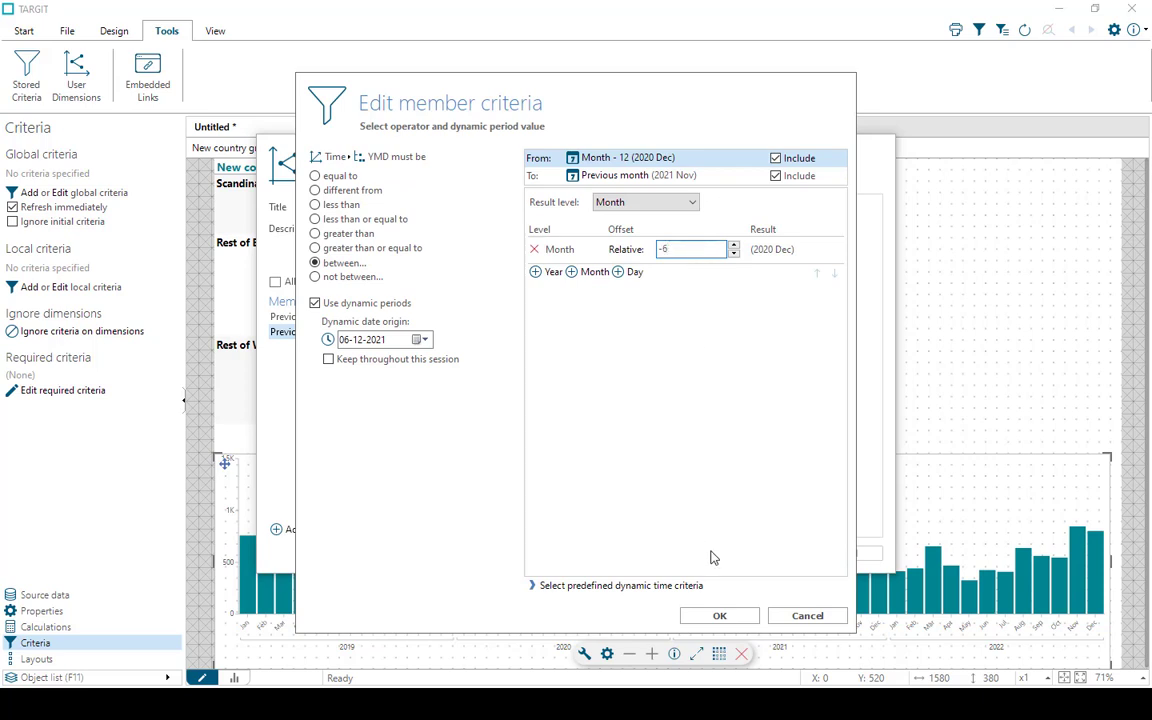
pyautogui.click(720, 616)
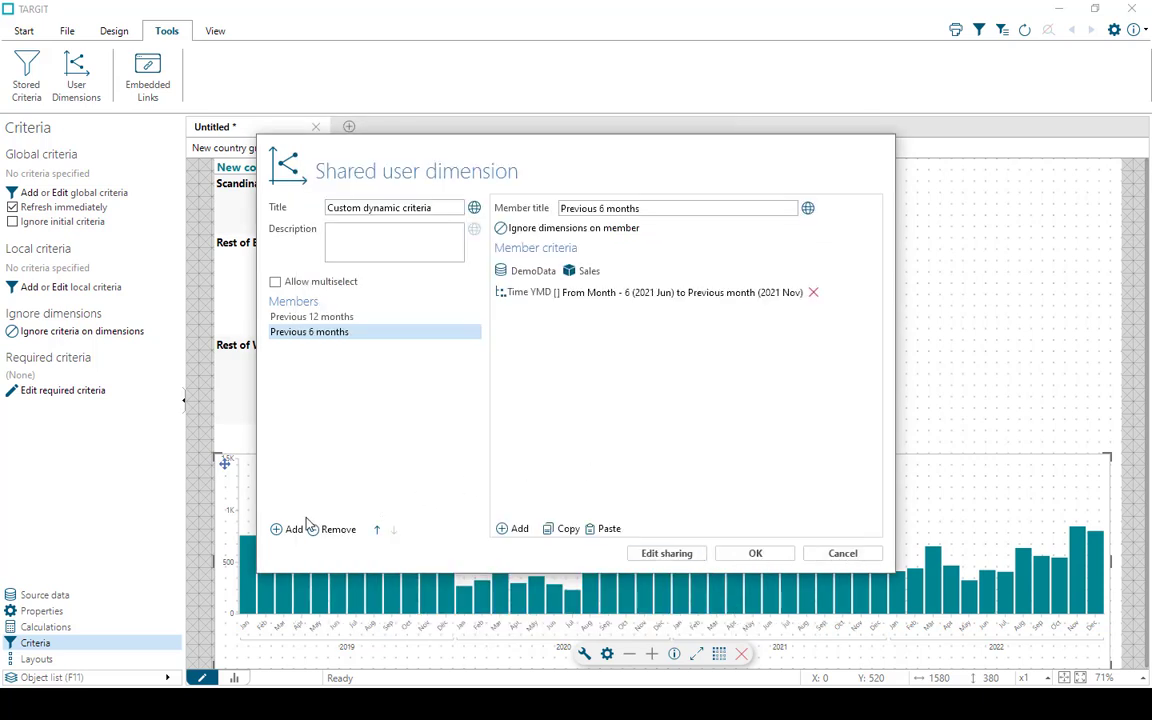
# Add a third Time YMD member with the dynamic period Previous 12 months and title it "Previous 3 months"
pyautogui.click(507, 292)
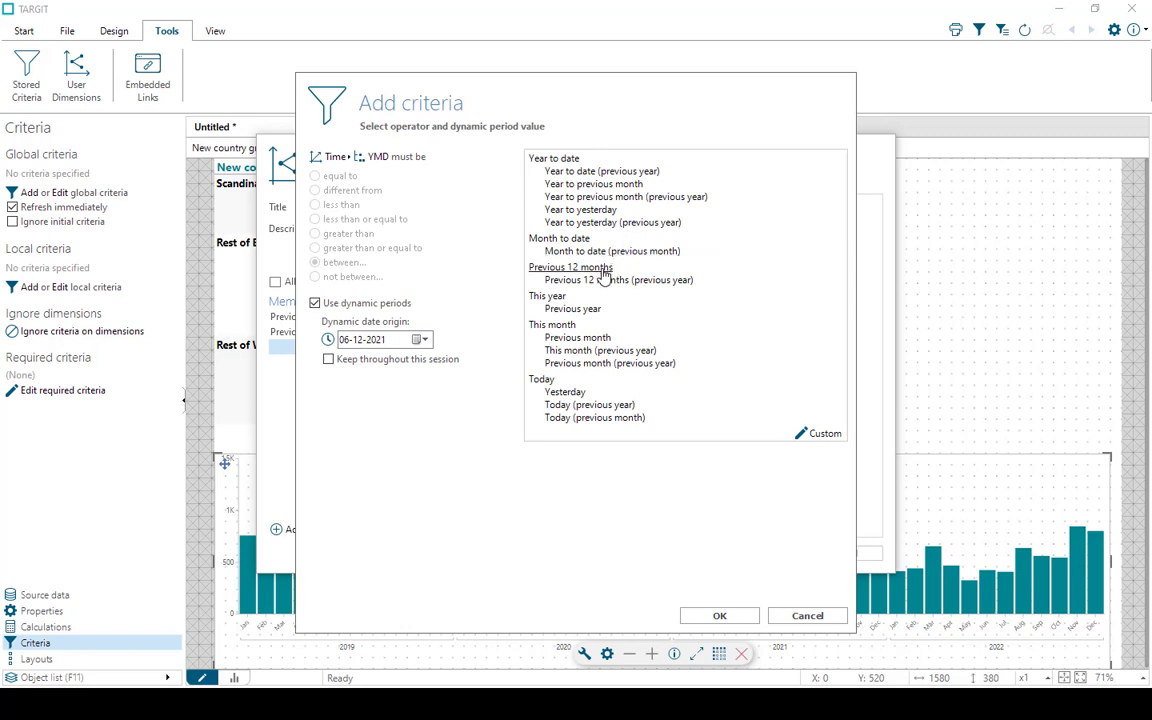
pyautogui.click(578, 268)
pyautogui.tripleClick(660, 208)
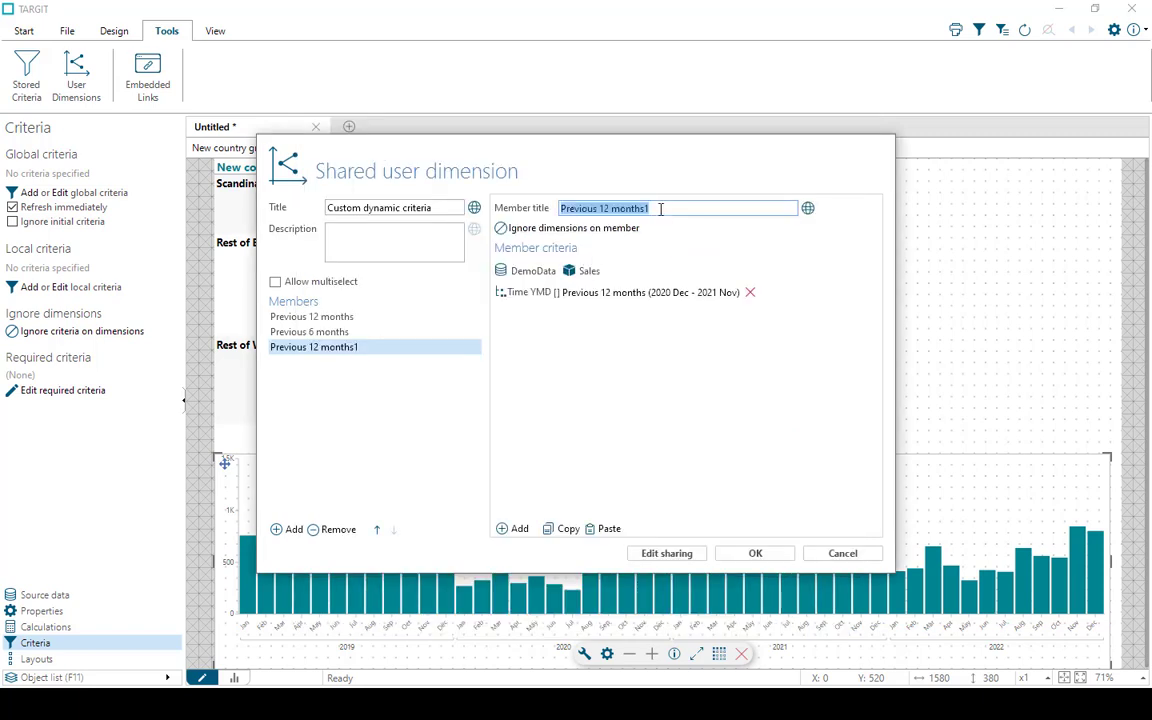
pyautogui.click(660, 208)
pyautogui.press('BackSpace')
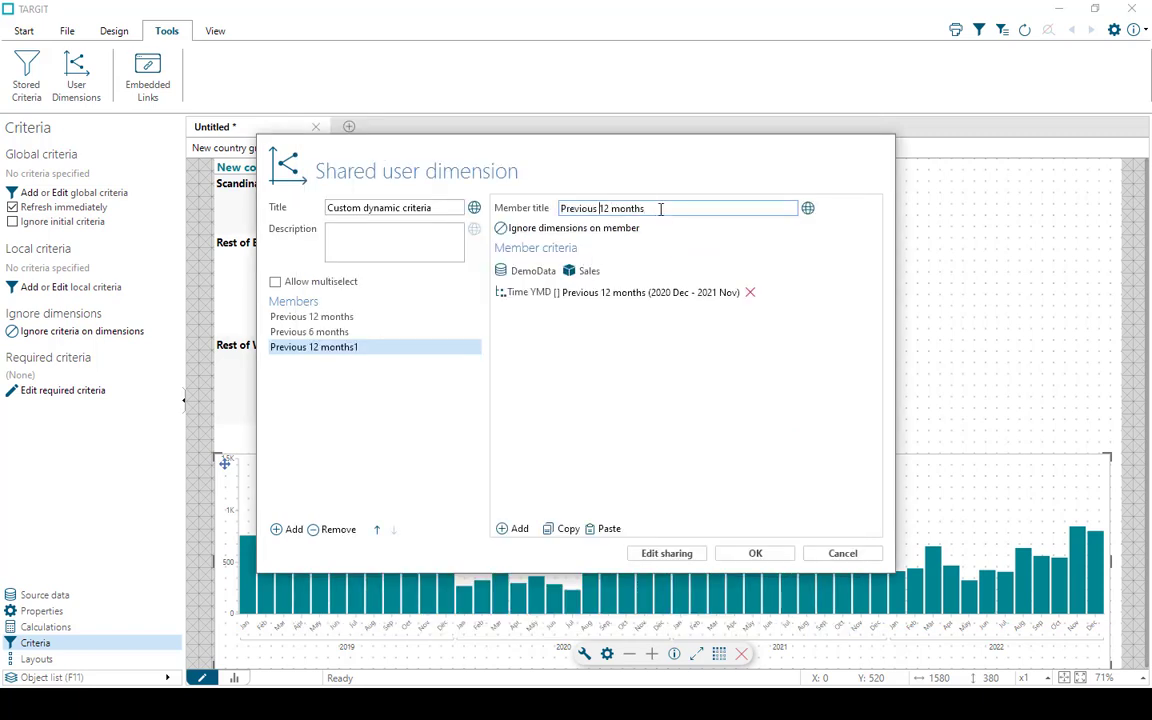
pyautogui.write('3')
# Set the starting month offset of the Previous 3 months member's Time YMD criterion to -3
pyautogui.click(615, 293)
pyautogui.click(688, 248)
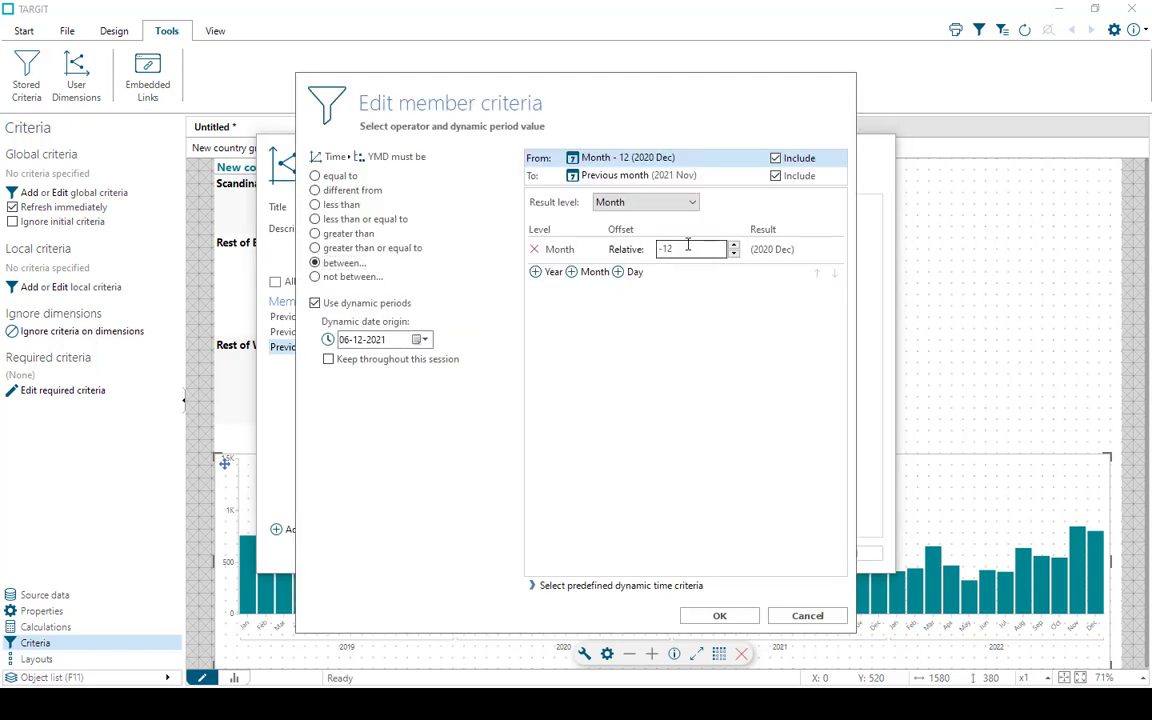
pyautogui.write('3')
pyautogui.click(719, 615)
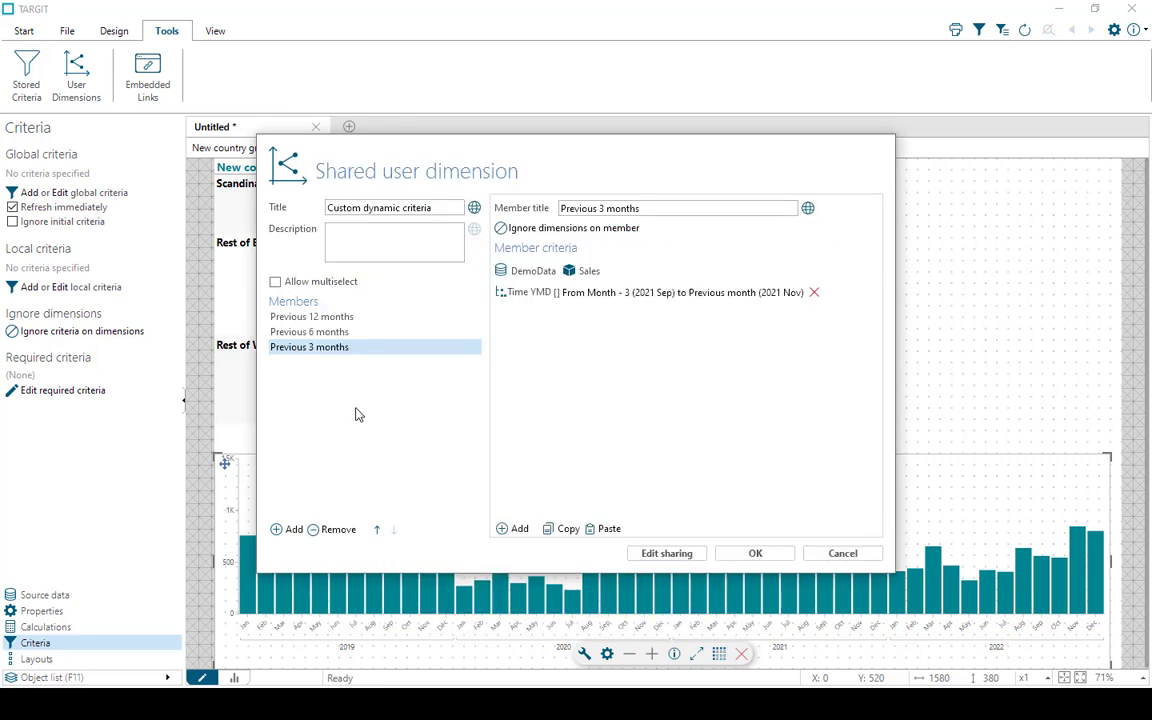
# Add members for the dynamic periods Previous month and This month, and save the shared user dimension
pyautogui.click(289, 531)
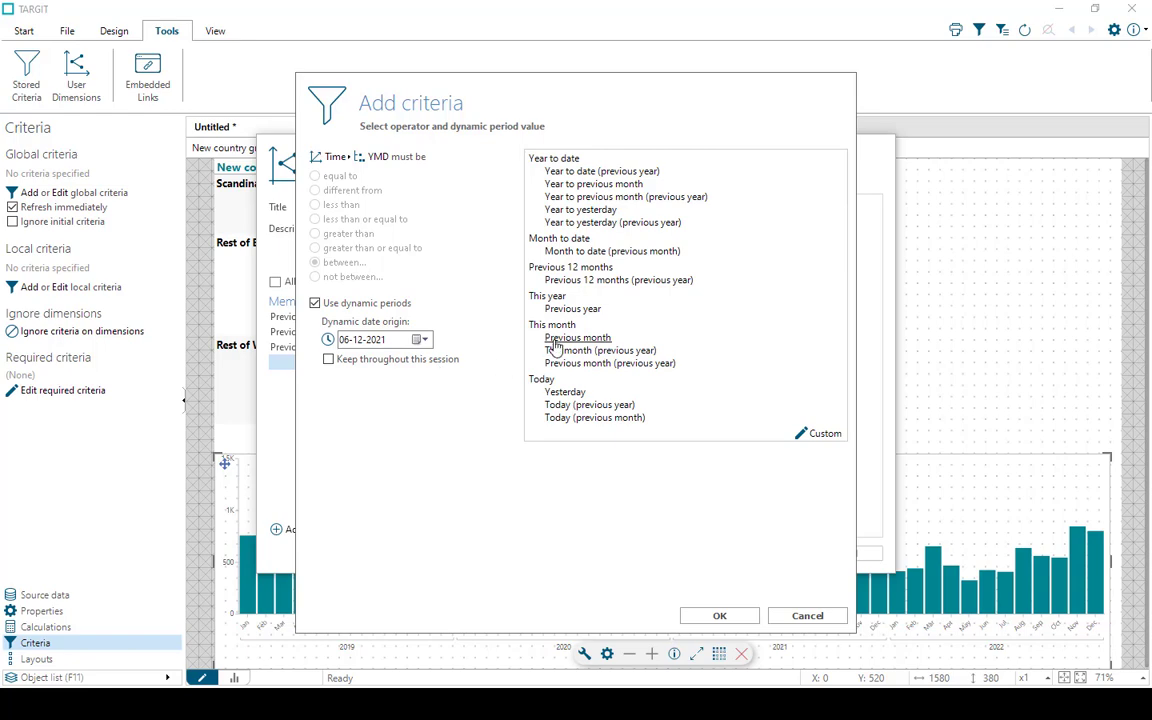
pyautogui.click(554, 340)
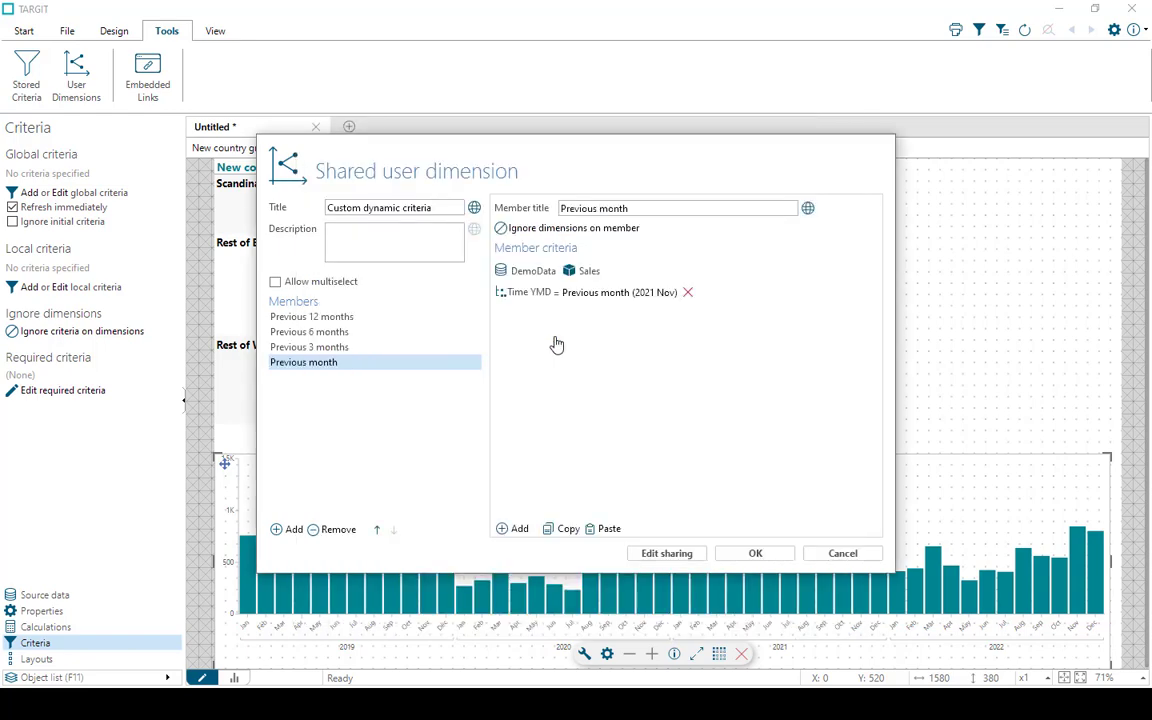
pyautogui.click(292, 530)
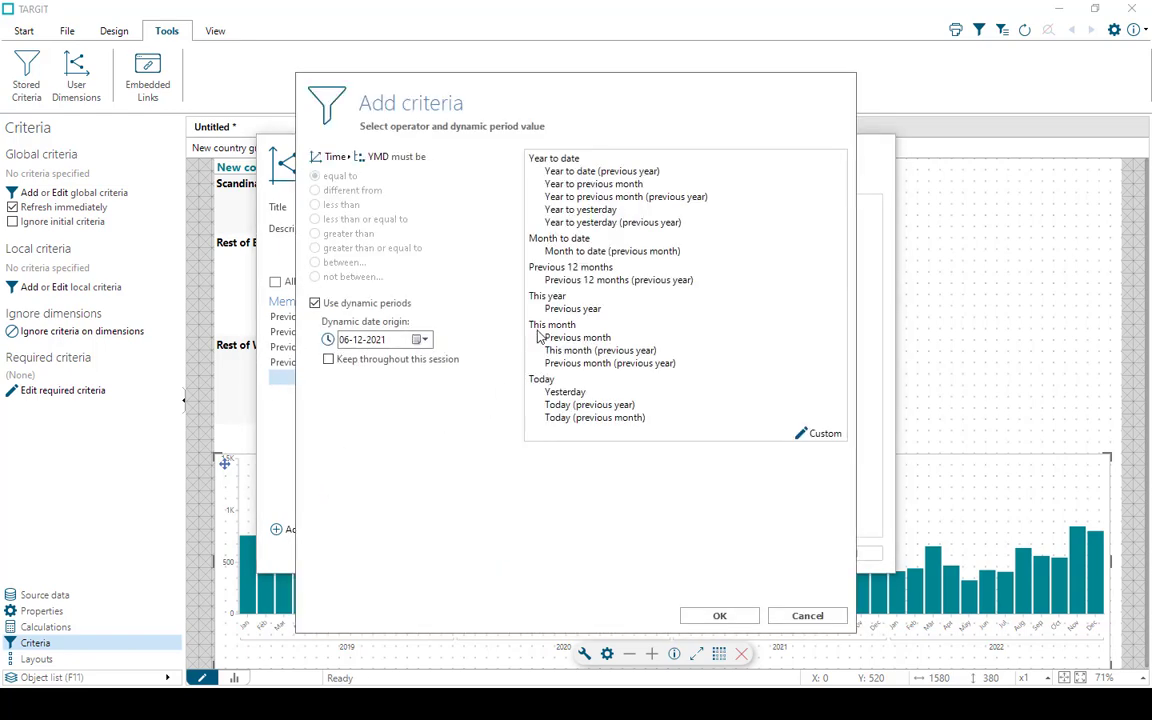
pyautogui.click(540, 335)
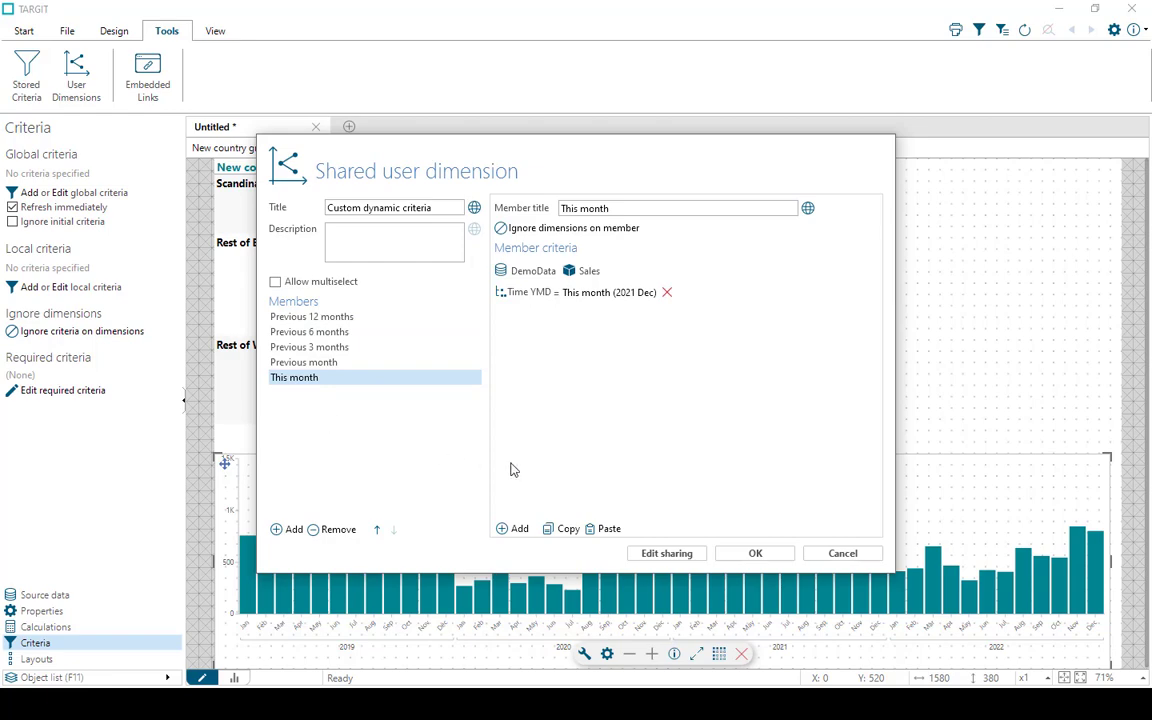
pyautogui.click(755, 553)
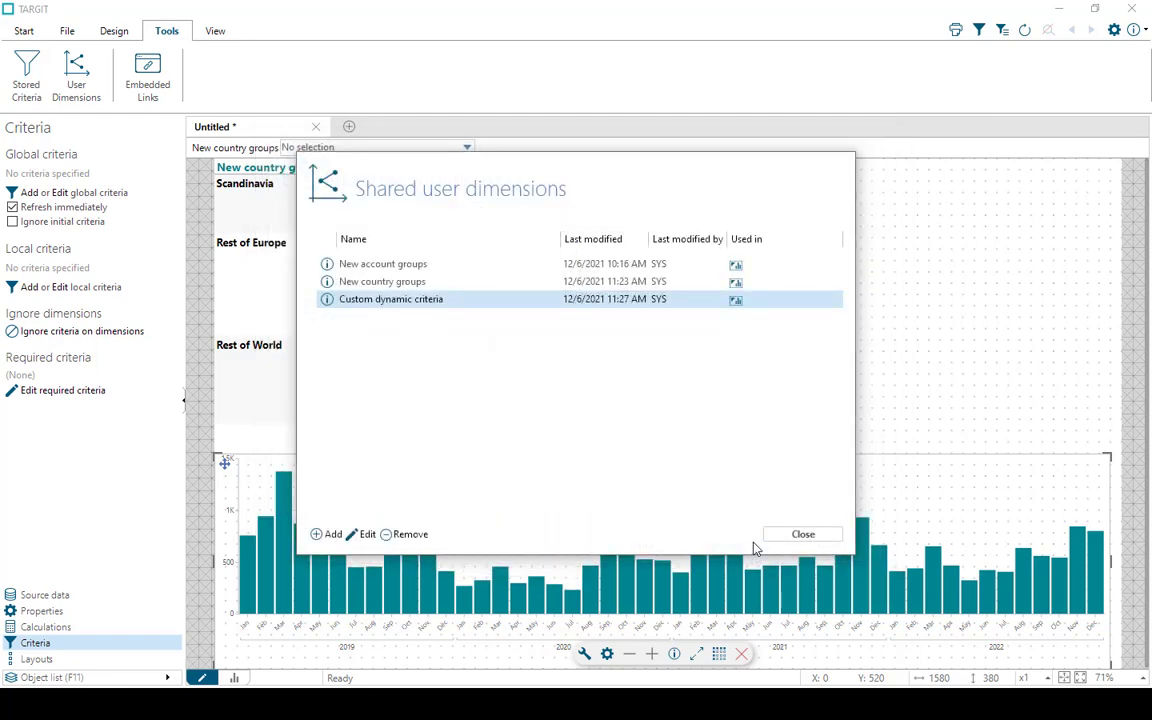
pyautogui.click(784, 536)
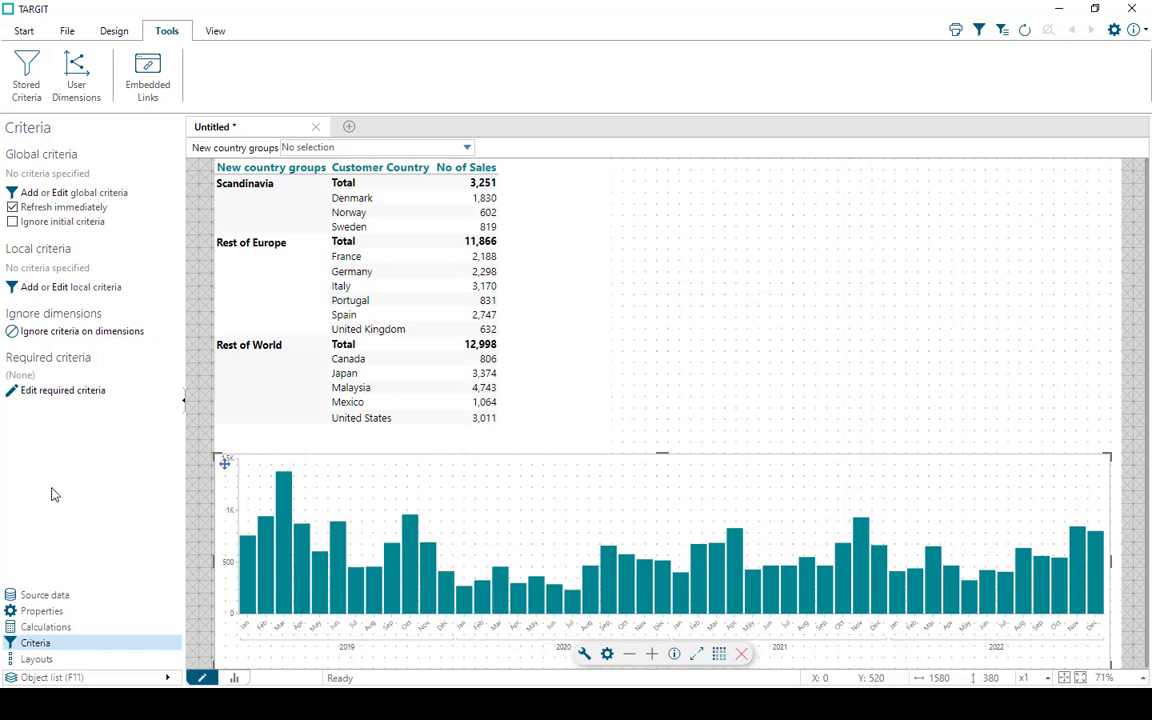
# Add the Custom dynamic criteria user dimension to the criteria bar
pyautogui.click(52, 595)
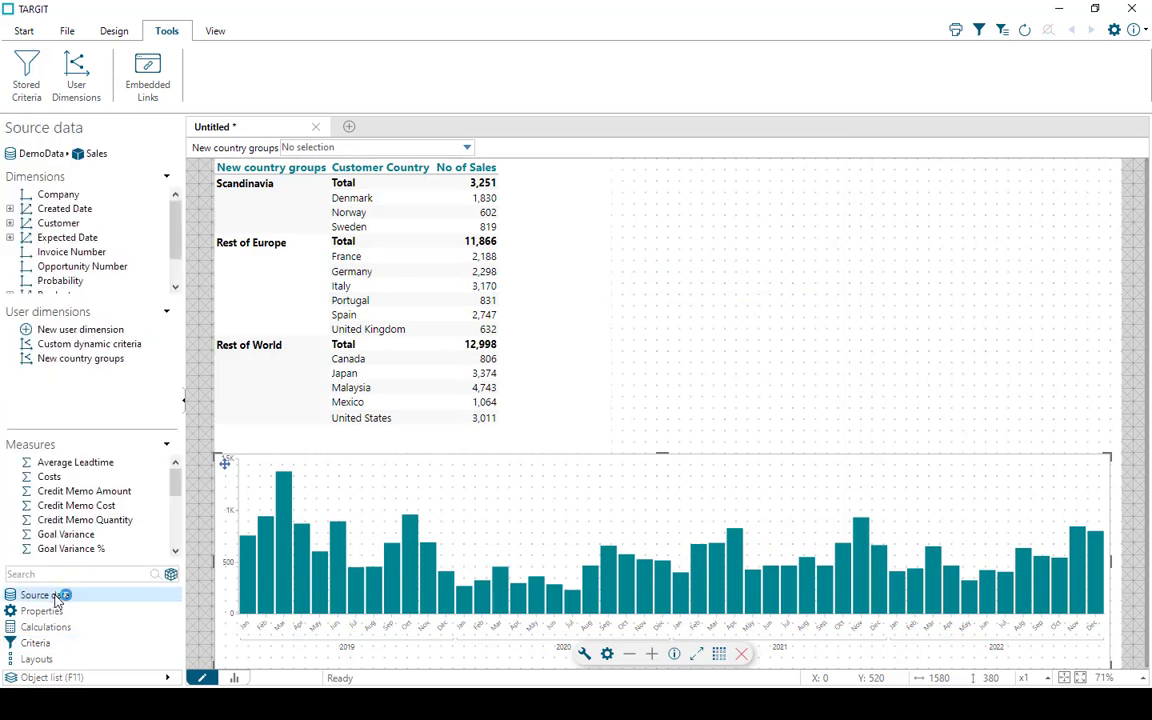
pyautogui.rightClick(110, 346)
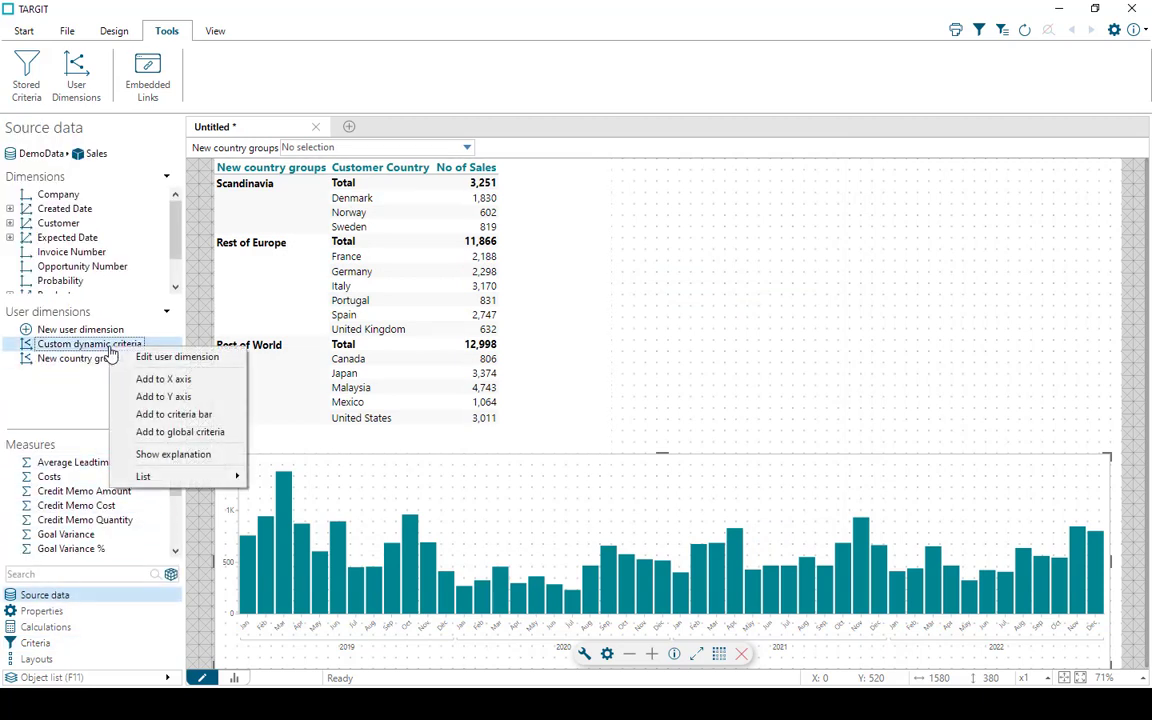
pyautogui.click(174, 414)
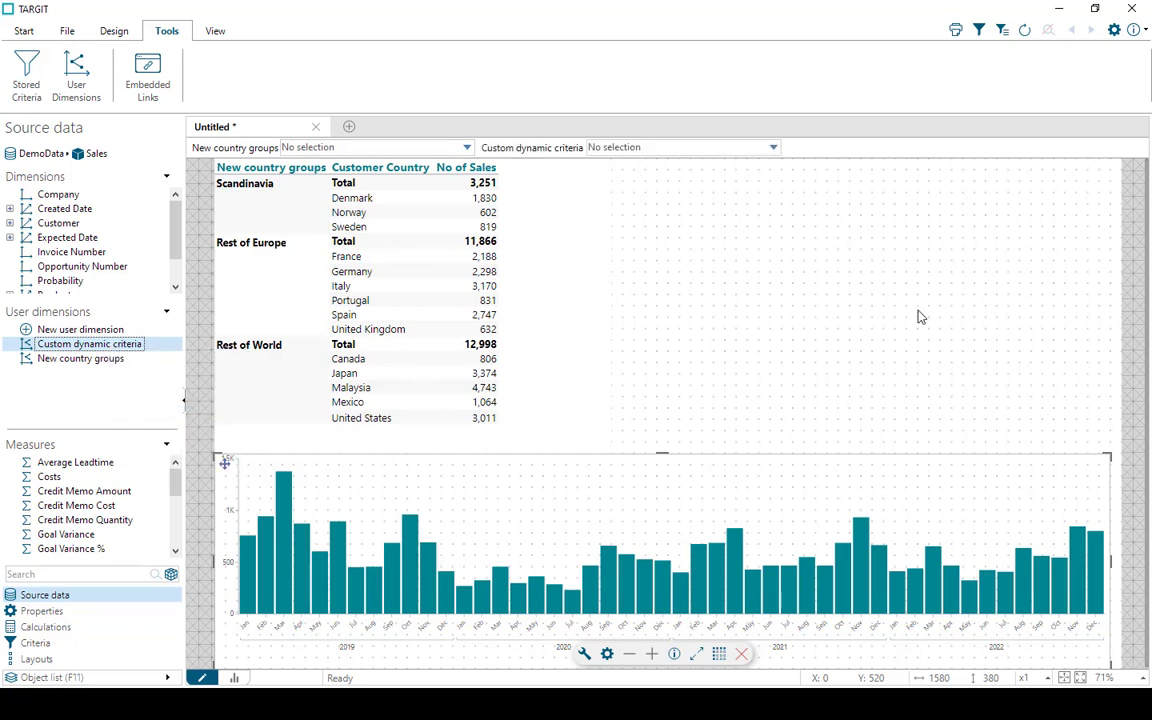
# Filter the report with Custom dynamic criteria by Previous 6 months, This month, and finally Previous 3 months
pyautogui.click(773, 148)
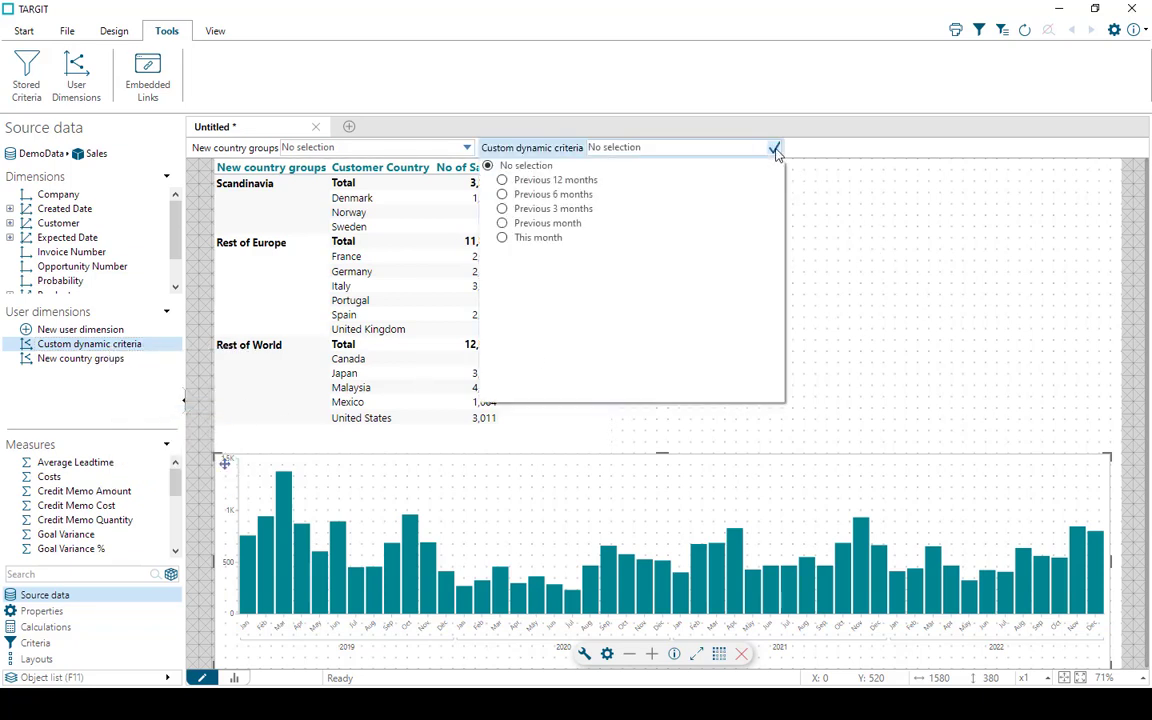
pyautogui.click(548, 194)
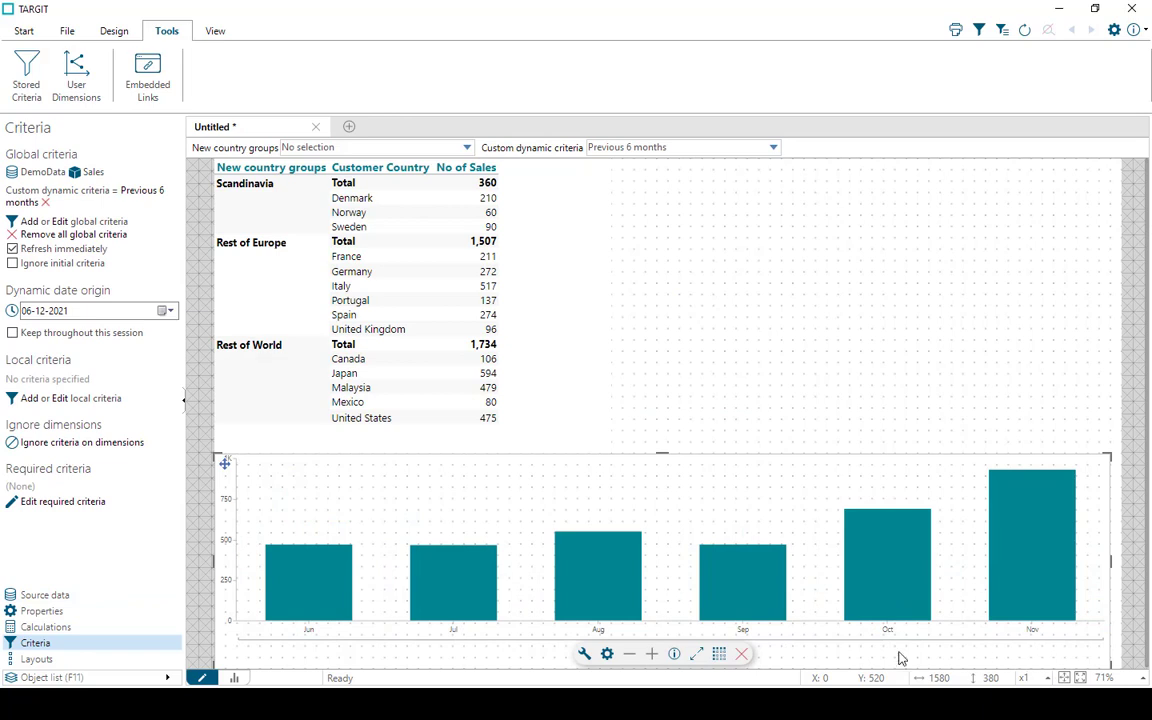
pyautogui.click(775, 149)
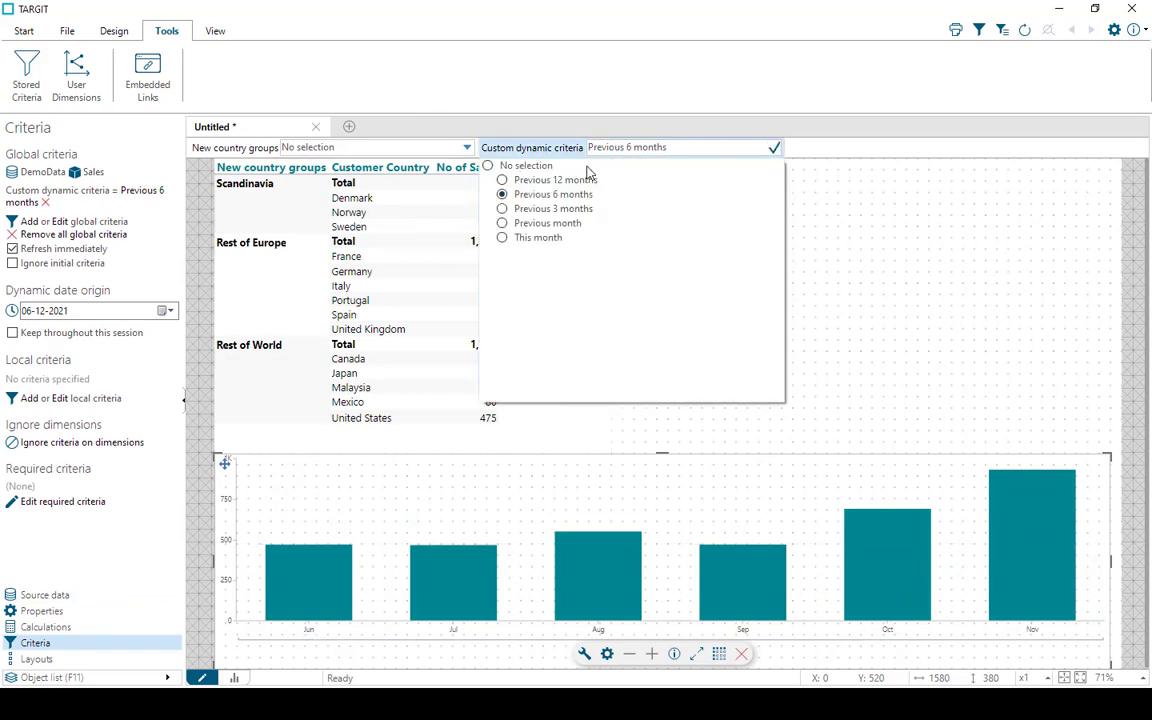
pyautogui.click(533, 240)
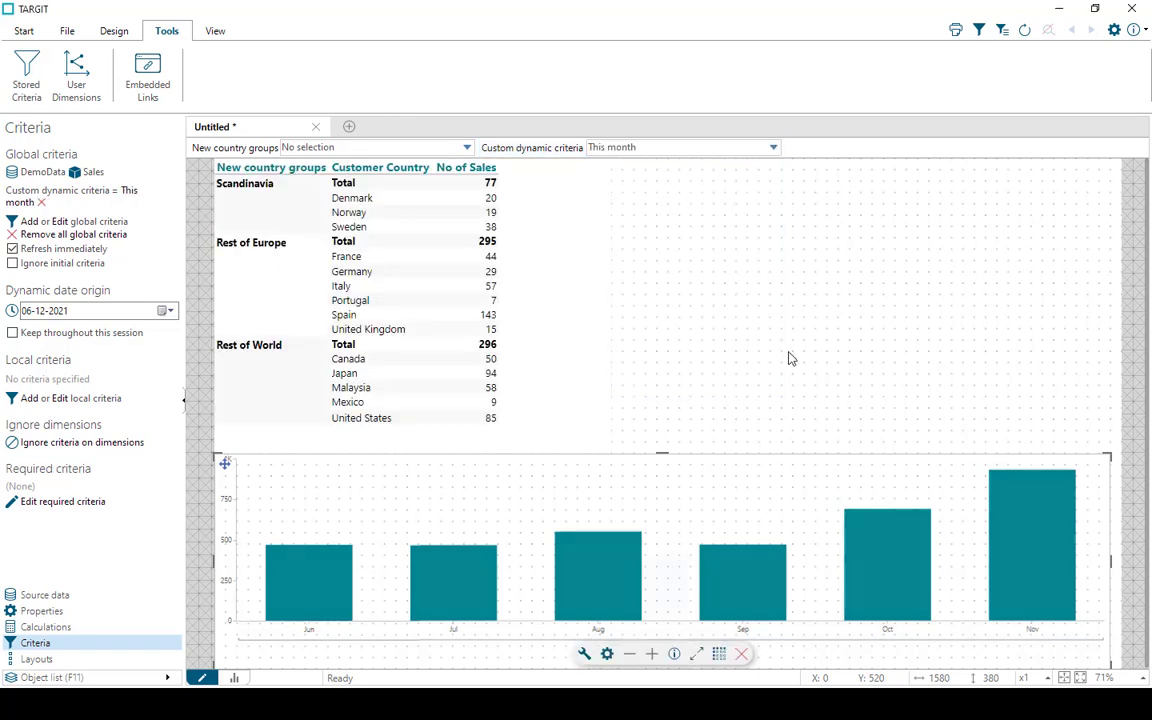
pyautogui.click(773, 149)
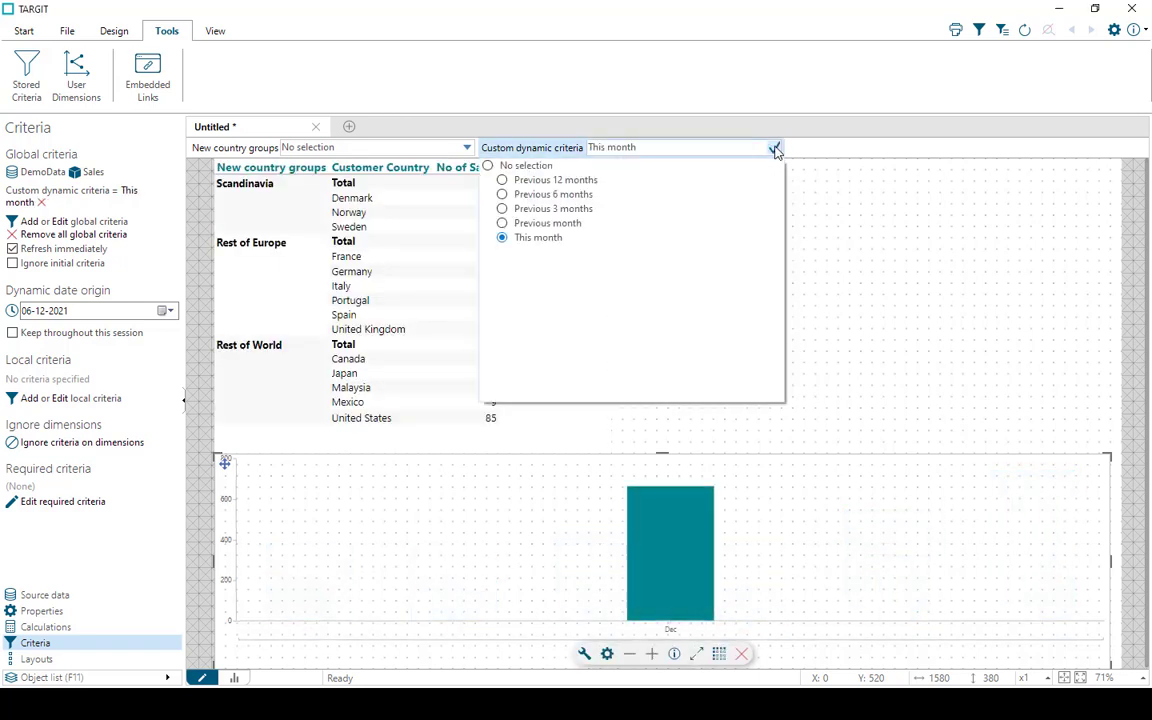
pyautogui.click(519, 210)
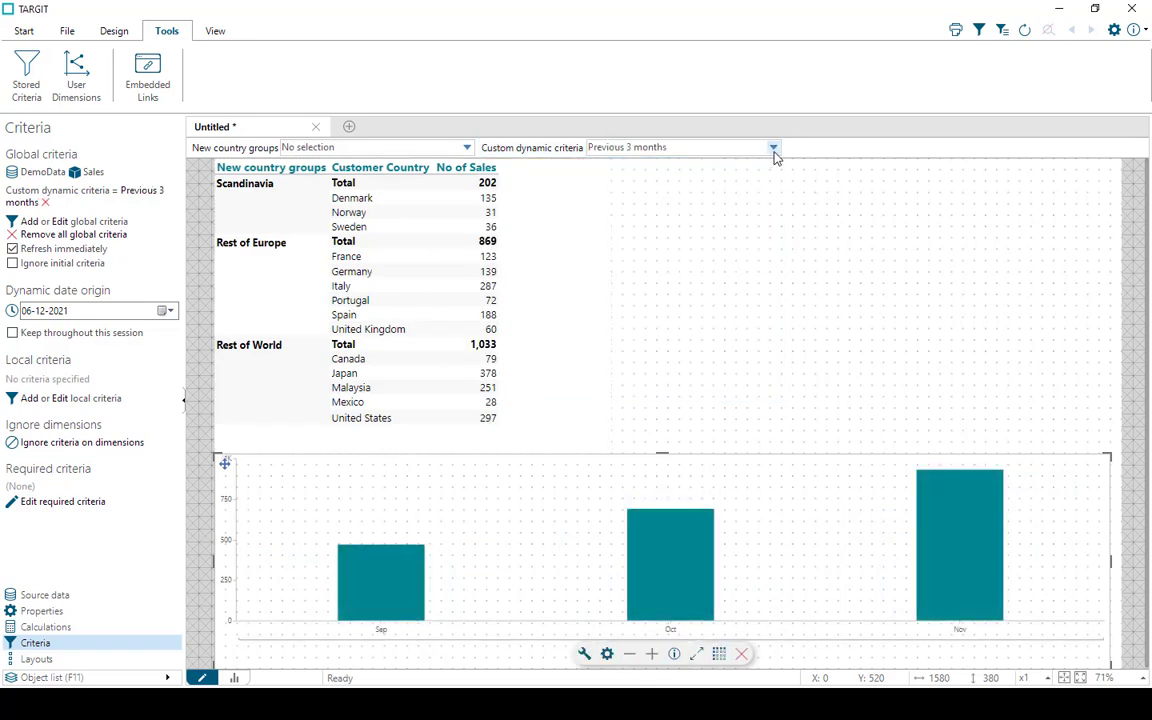
# Check whether the Custom dynamic criteria selector on the criteria bar offers anything other than single selection
pyautogui.click(773, 149)
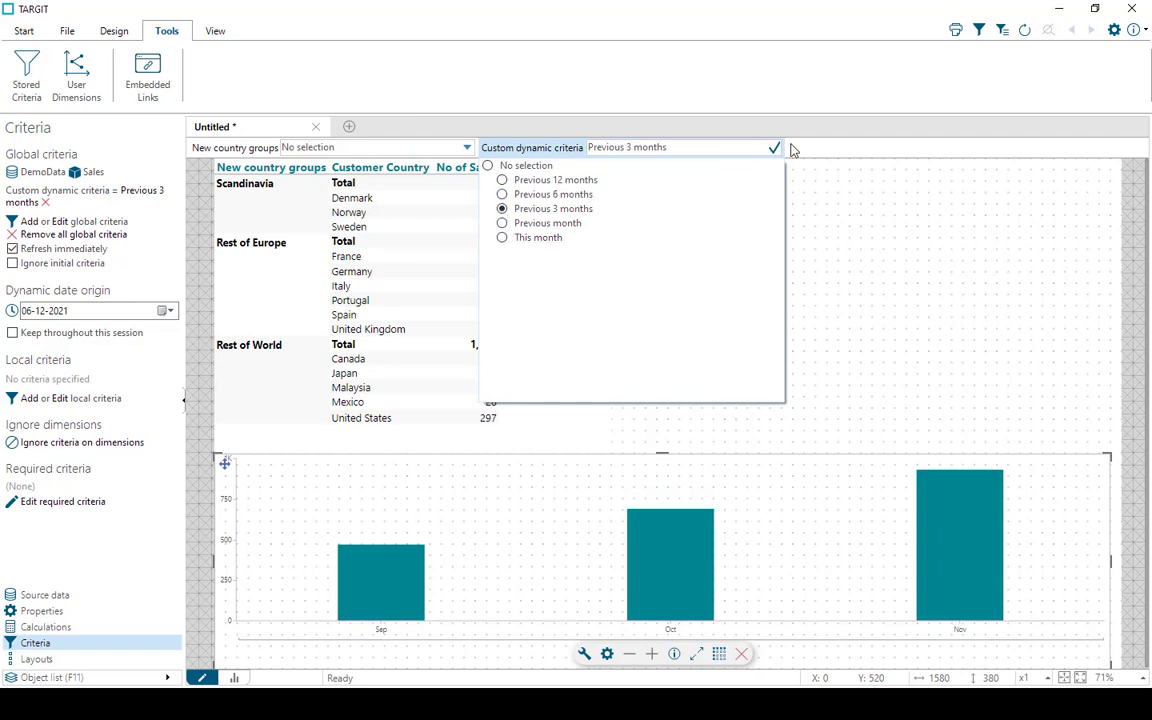
pyautogui.rightClick(563, 154)
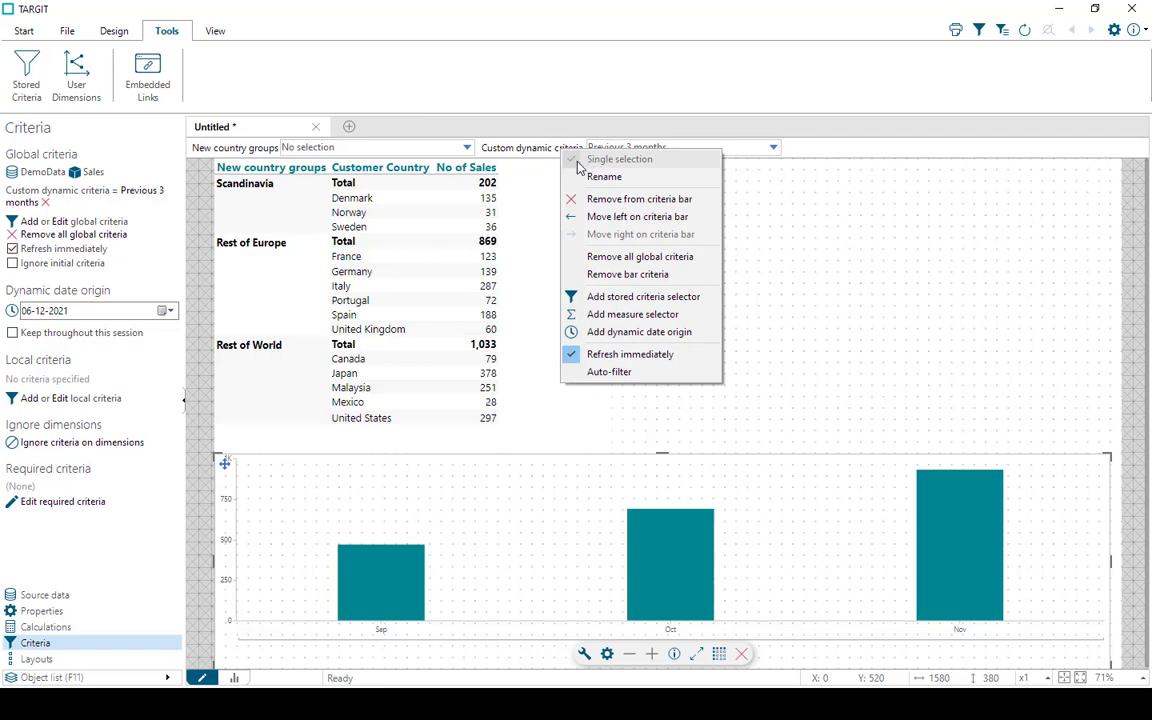
pyautogui.click(810, 154)
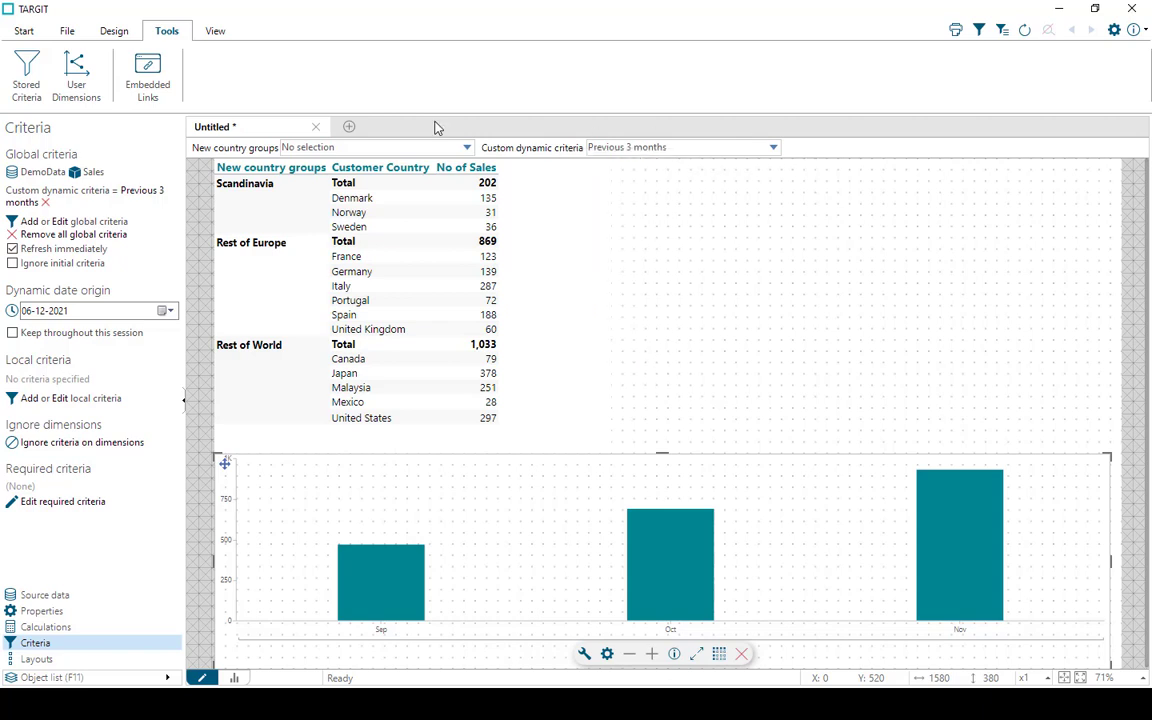
# Open the Custom dynamic criteria shared user dimension for editing and allow multiselect
pyautogui.click(72, 90)
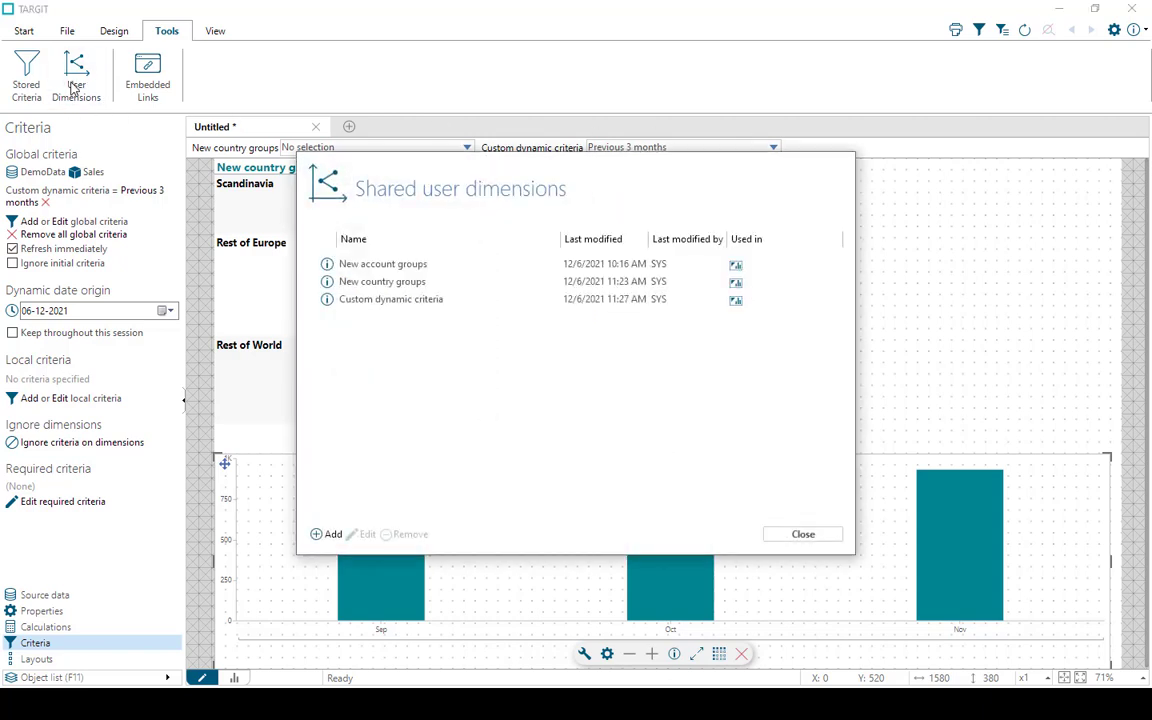
pyautogui.click(388, 299)
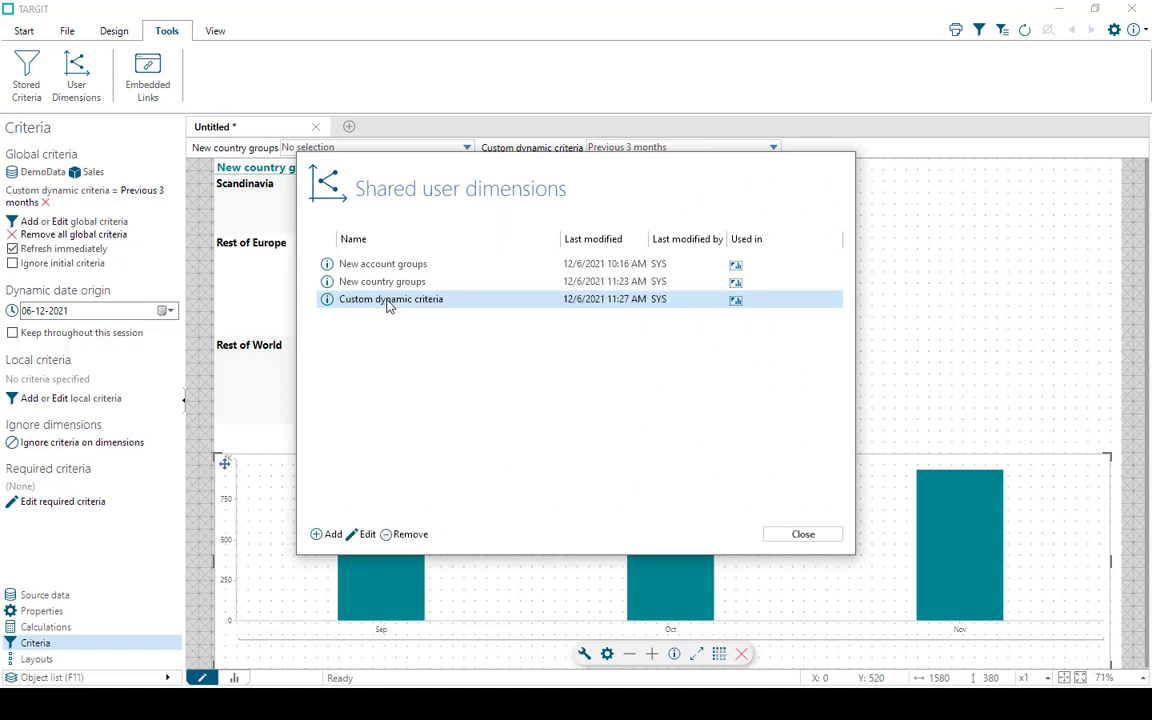
pyautogui.click(365, 535)
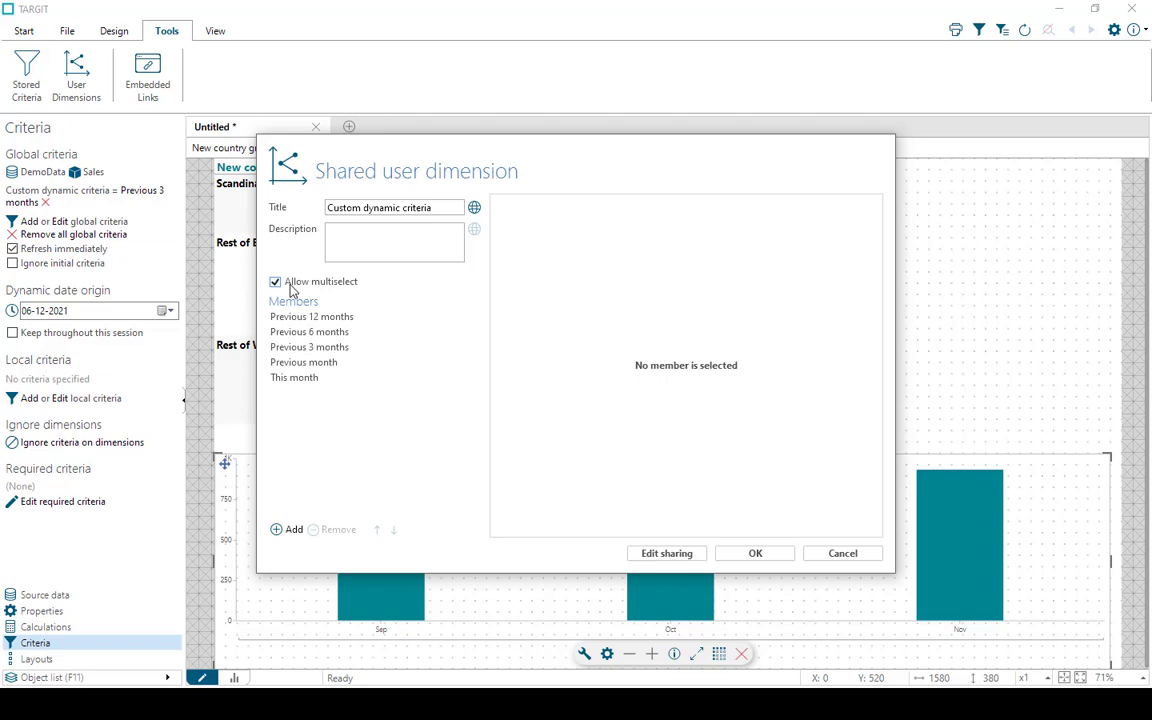
# Compare the Time YMD operators used by the five members, from Previous 12 months to This month
pyautogui.click(299, 320)
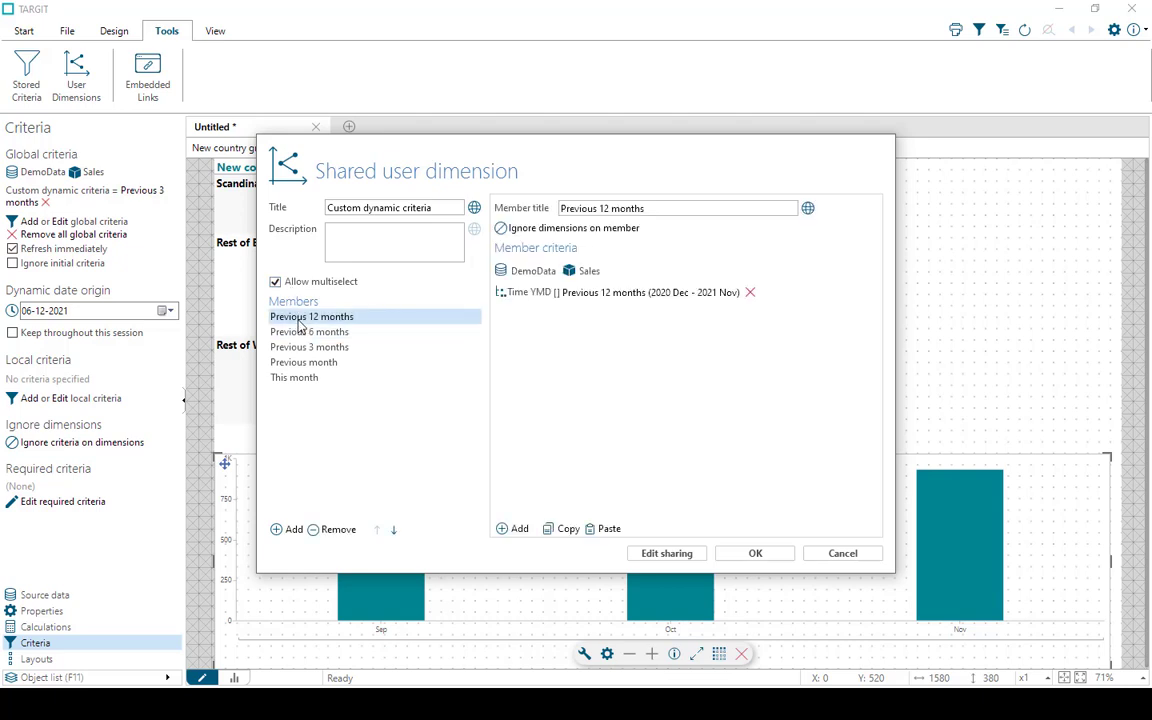
pyautogui.doubleClick(554, 297)
pyautogui.click(316, 263)
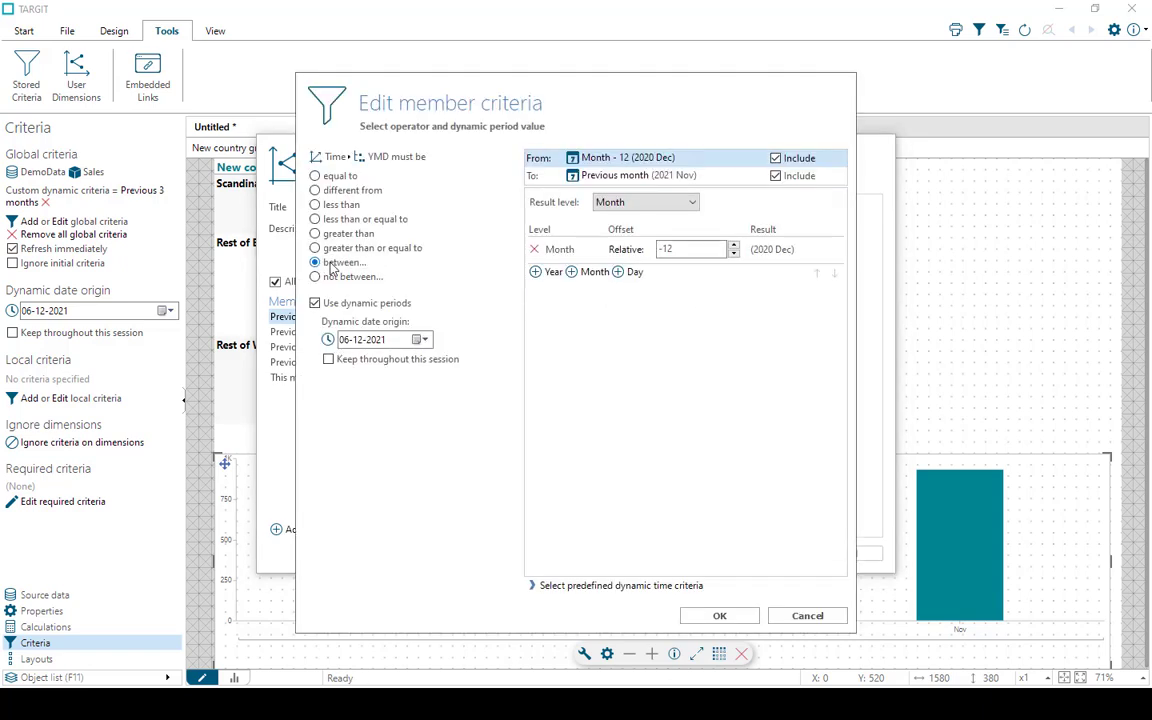
pyautogui.click(720, 615)
pyautogui.click(345, 332)
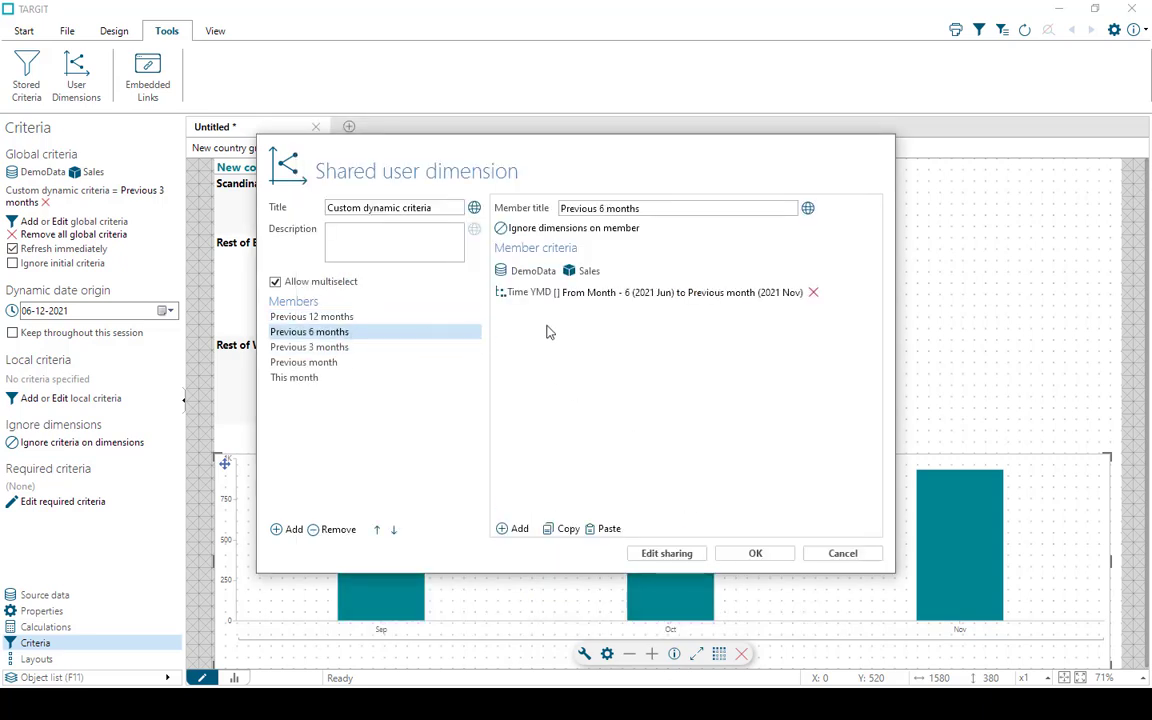
pyautogui.click(380, 346)
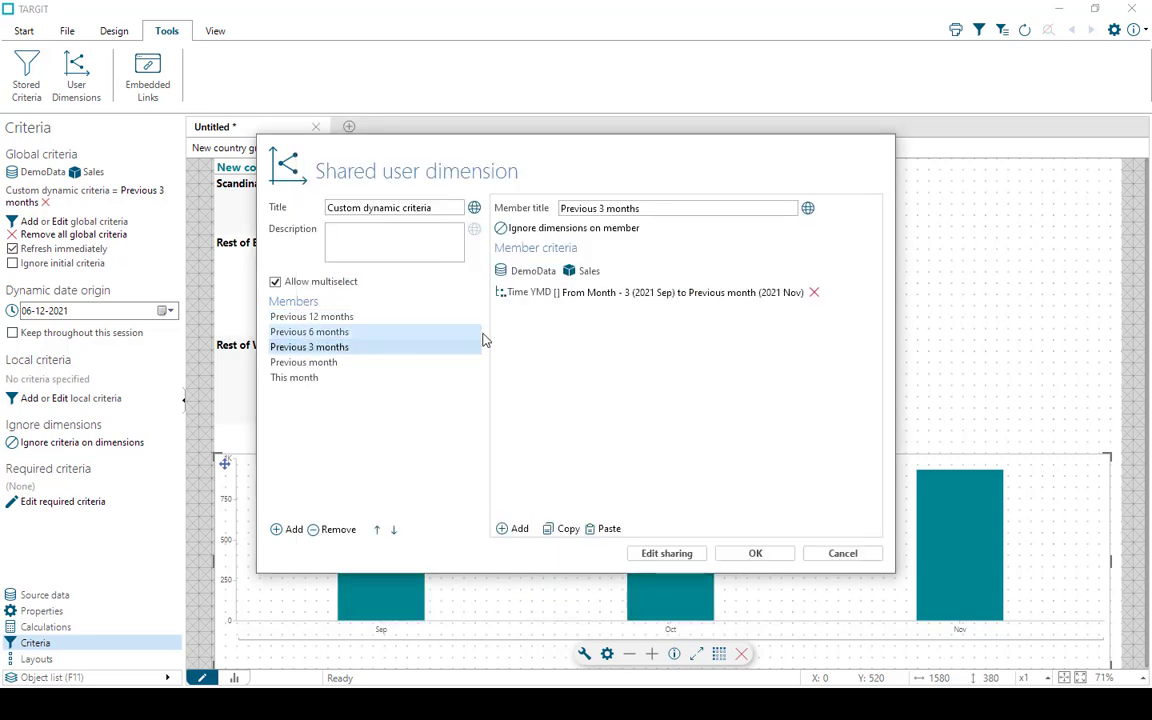
pyautogui.click(340, 362)
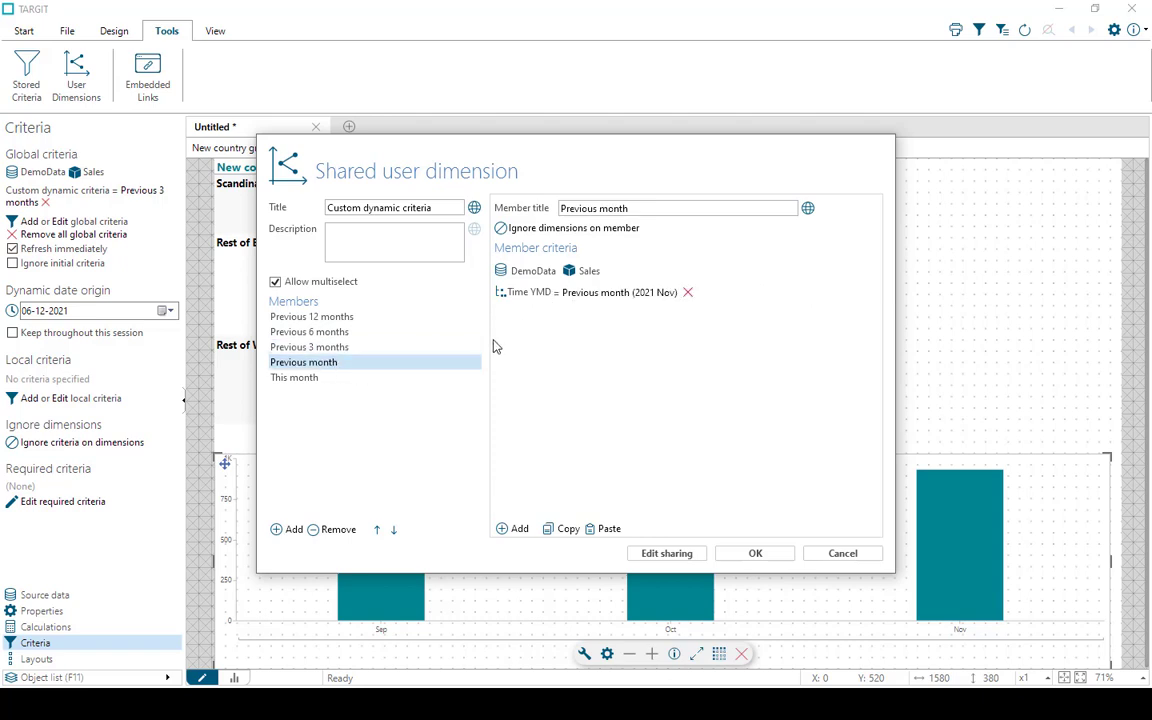
pyautogui.click(326, 378)
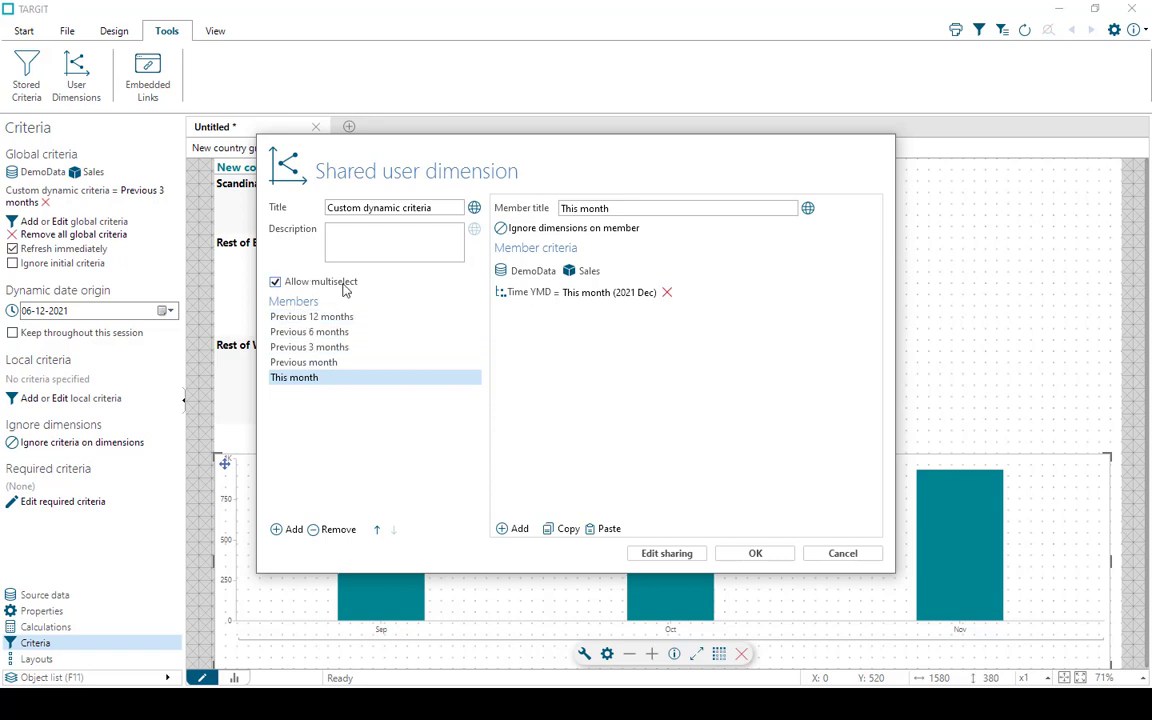
# Change the Previous month member's Time YMD criterion to the between operator, from Previous month to Previous month
pyautogui.click(315, 363)
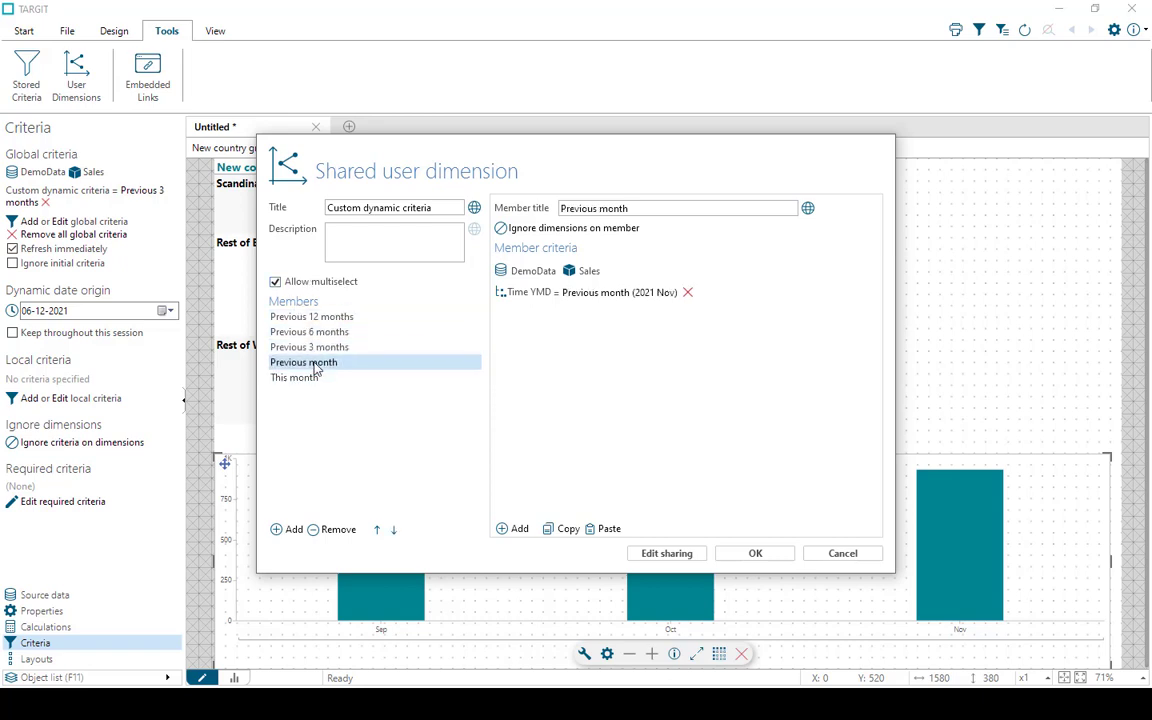
pyautogui.click(580, 295)
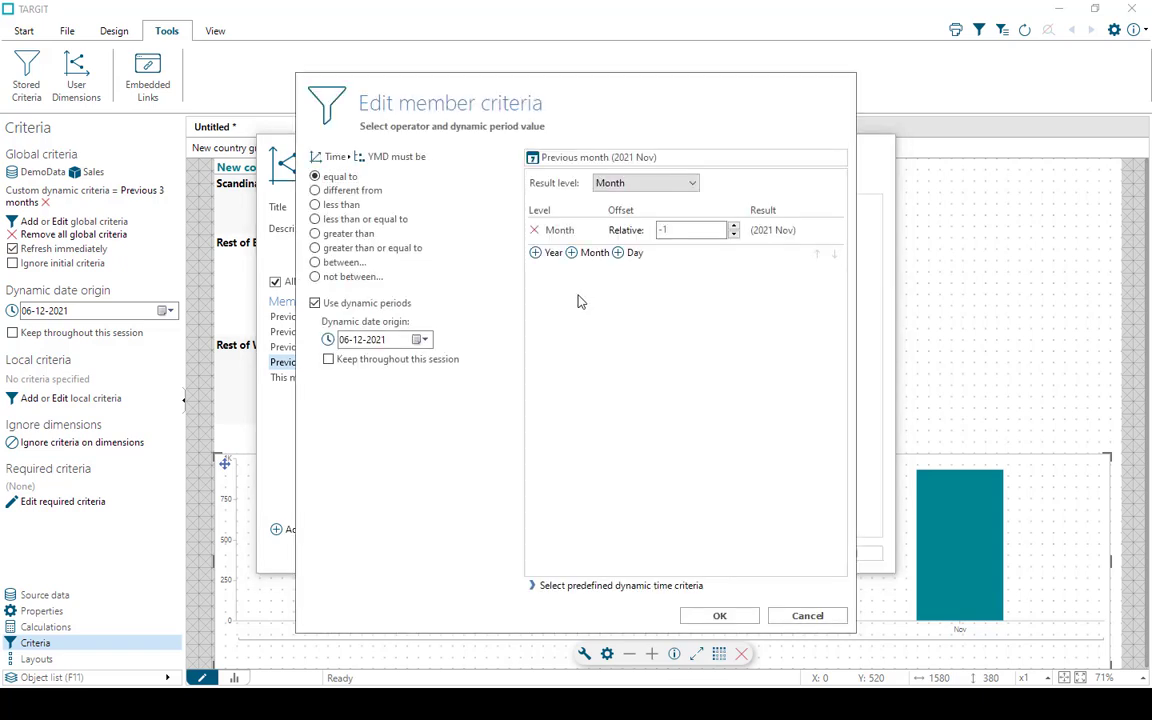
pyautogui.click(336, 263)
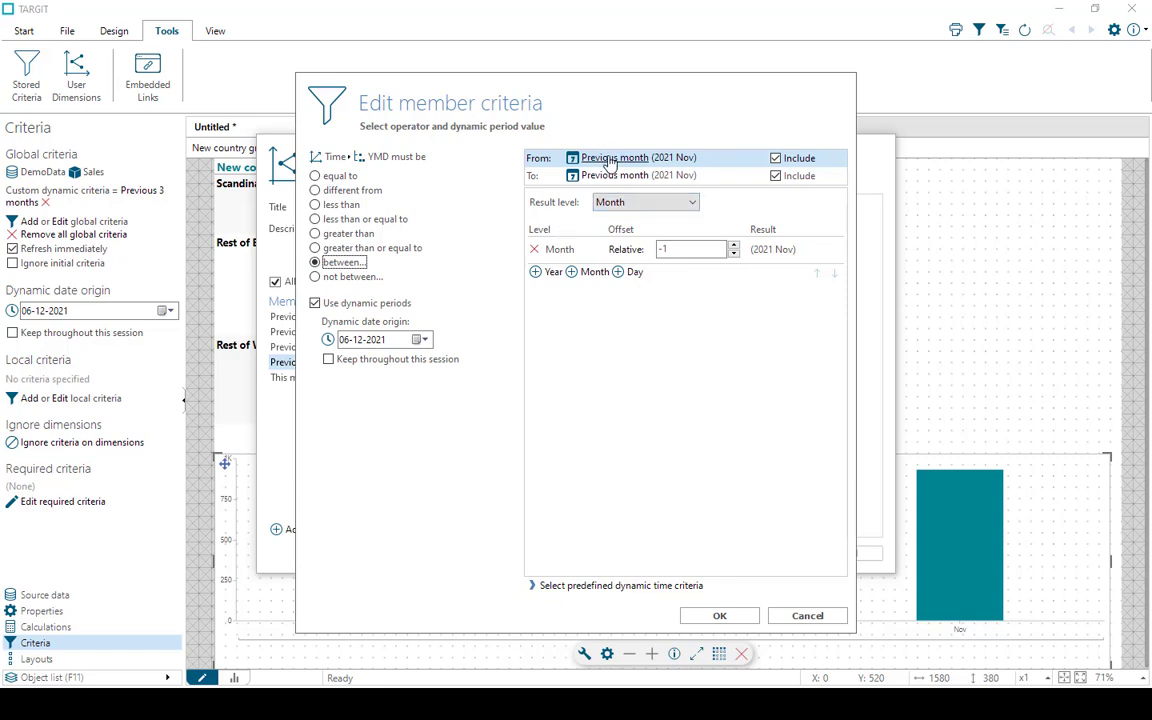
pyautogui.click(719, 616)
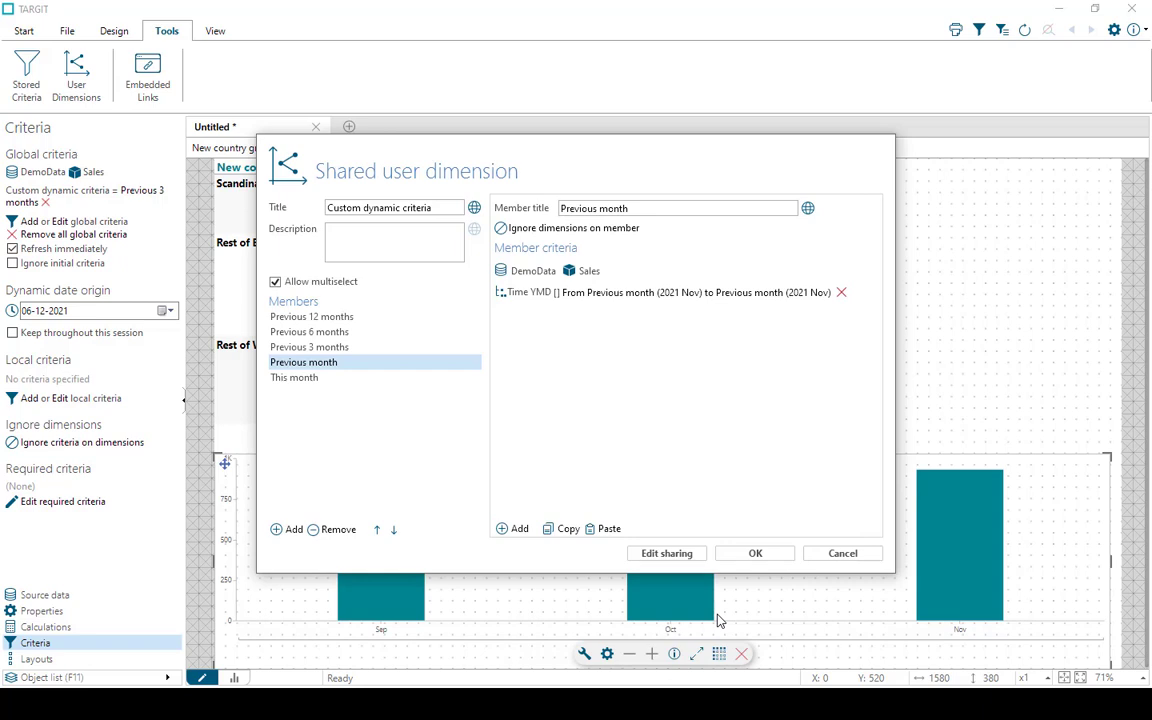
# Change the This month member's Time YMD criterion to between, from This month to This month, and save the shared user dimension
pyautogui.click(295, 379)
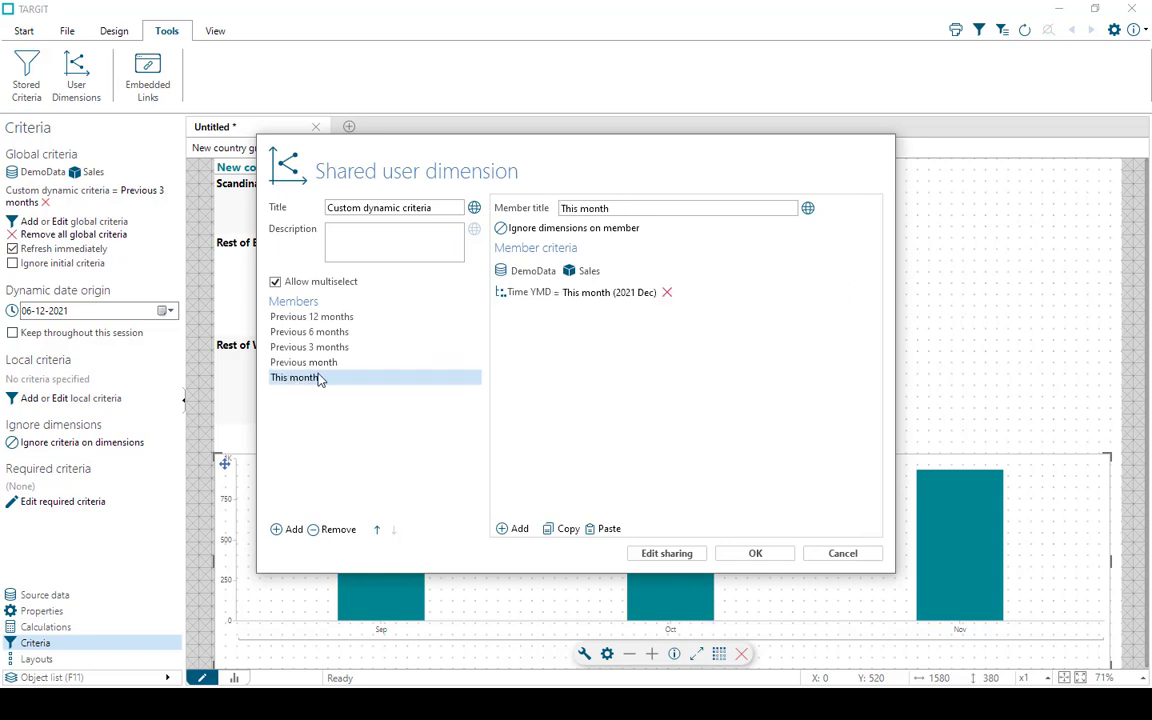
pyautogui.click(584, 298)
pyautogui.click(318, 262)
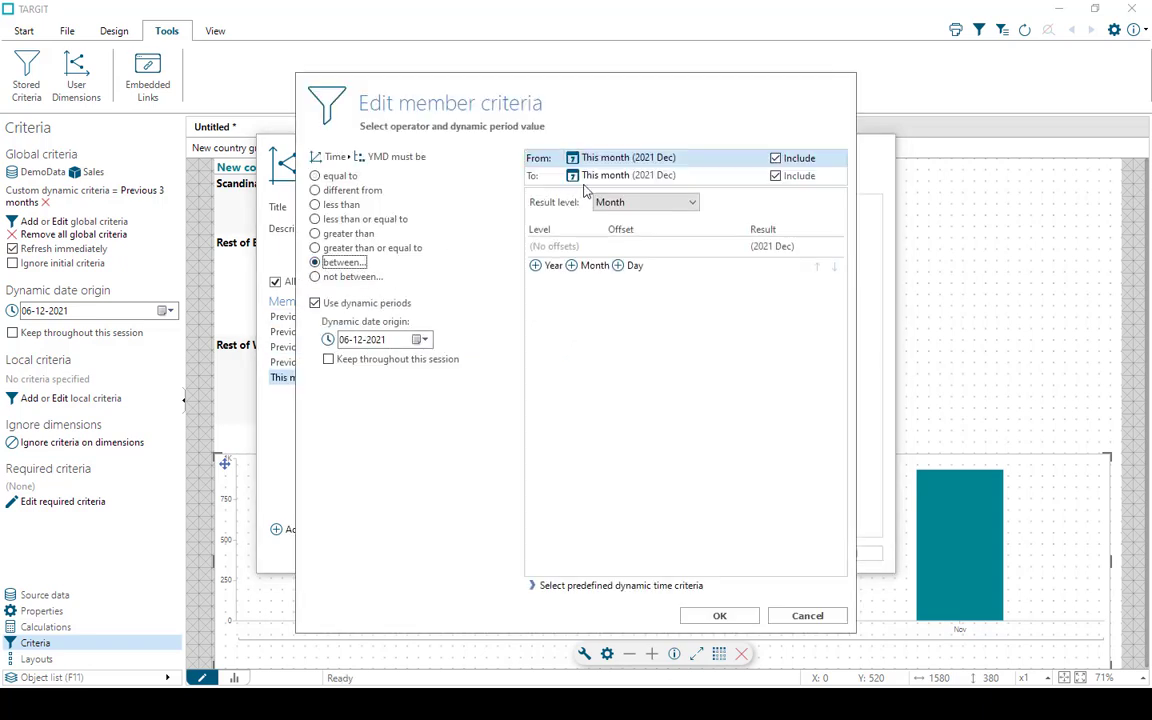
pyautogui.click(719, 616)
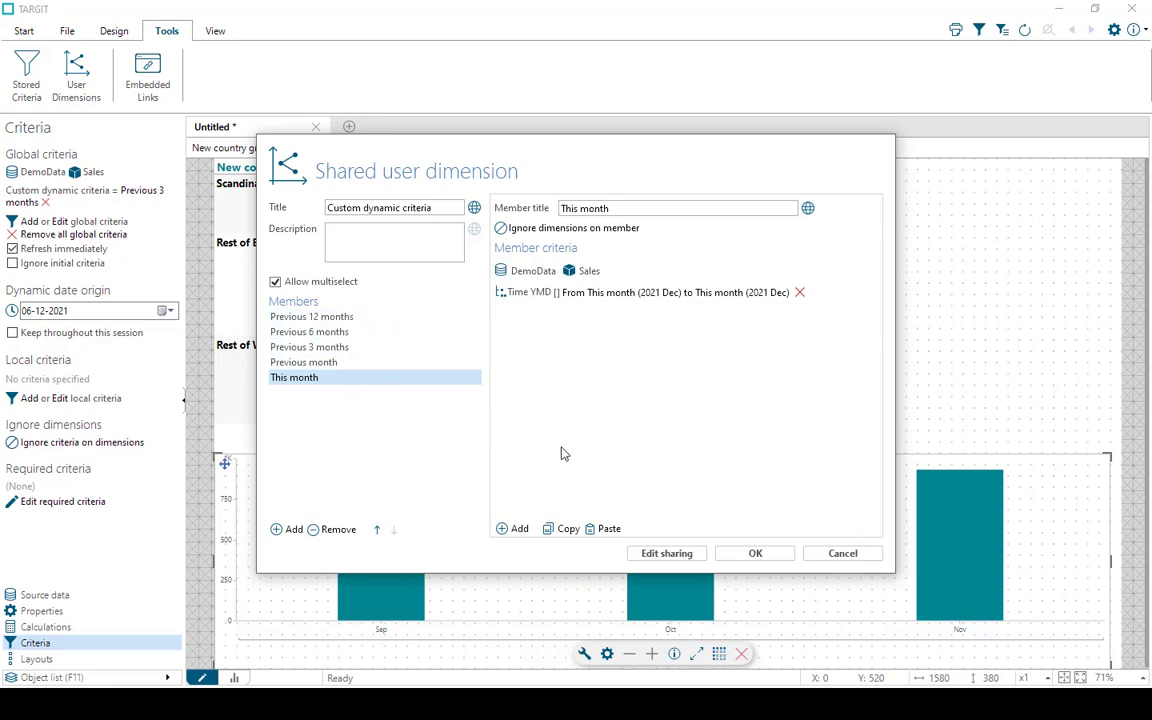
pyautogui.click(756, 556)
pyautogui.click(801, 535)
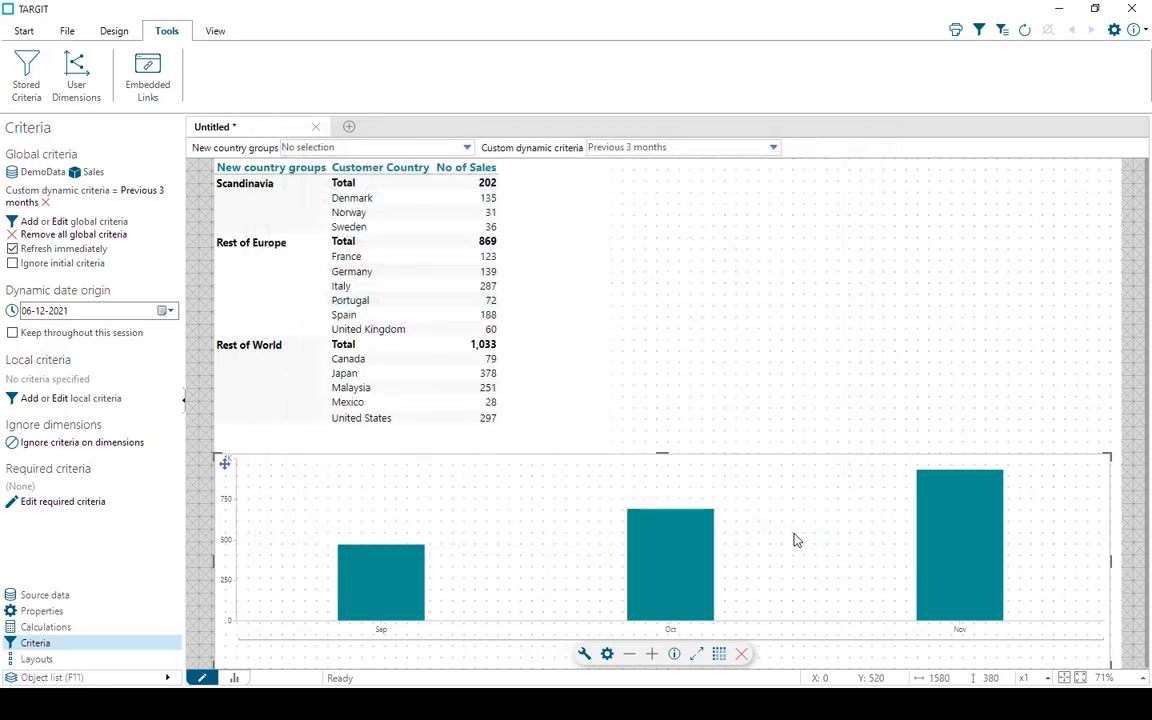
# Turn off single selection for the Custom dynamic criteria selector and filter the report by Previous 3 months and This month together
pyautogui.rightClick(558, 150)
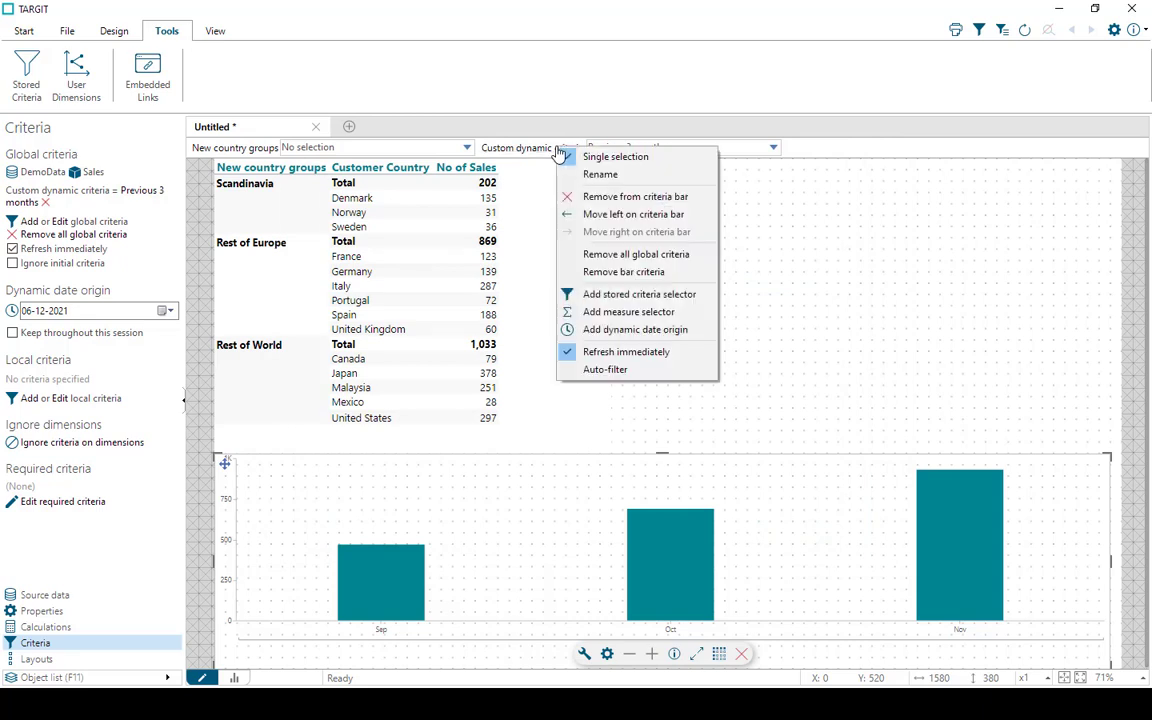
pyautogui.click(603, 159)
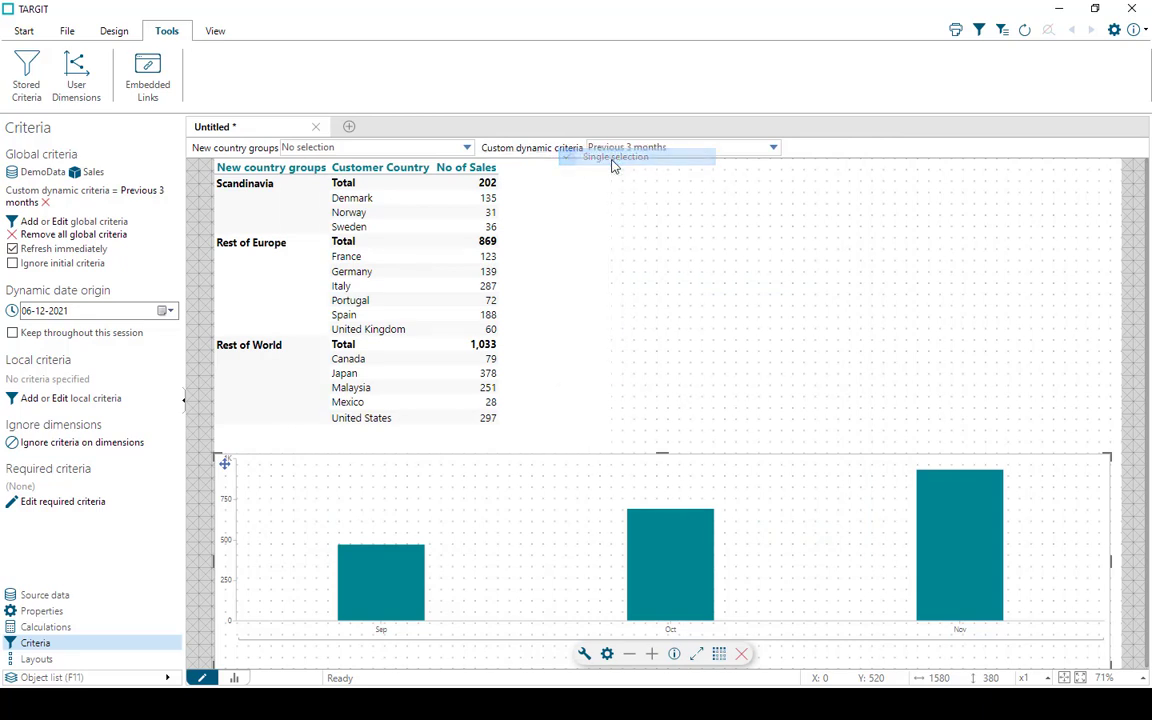
pyautogui.click(774, 148)
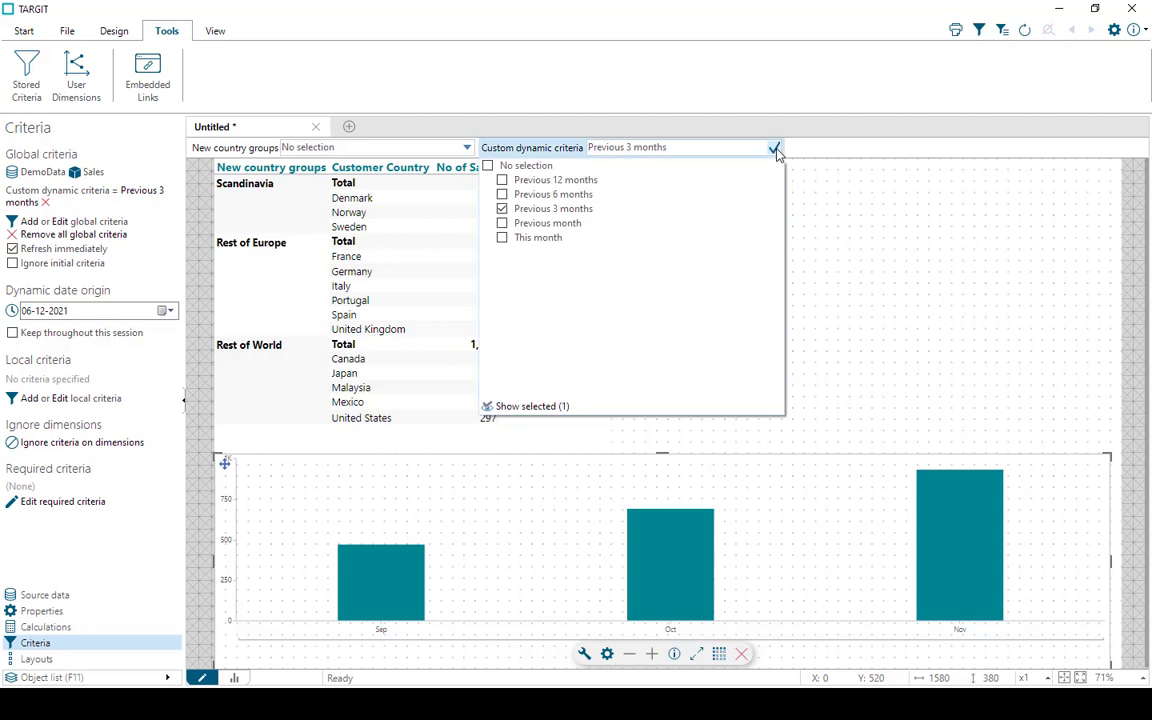
pyautogui.click(503, 239)
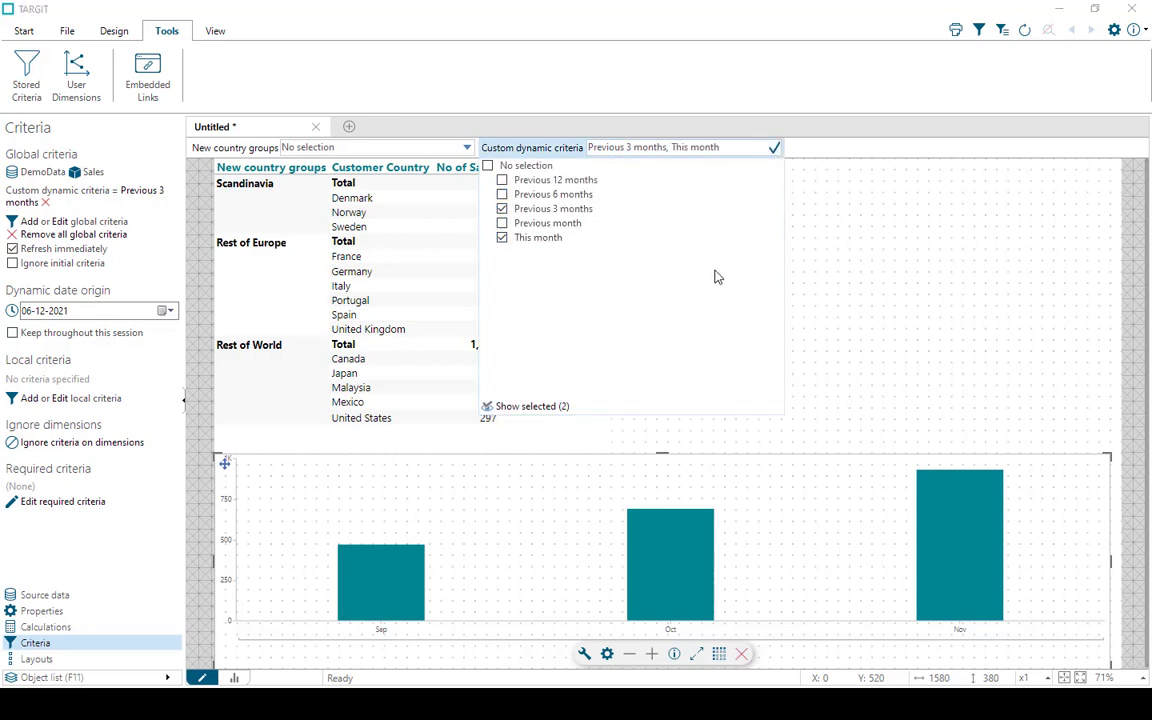
pyautogui.click(775, 150)
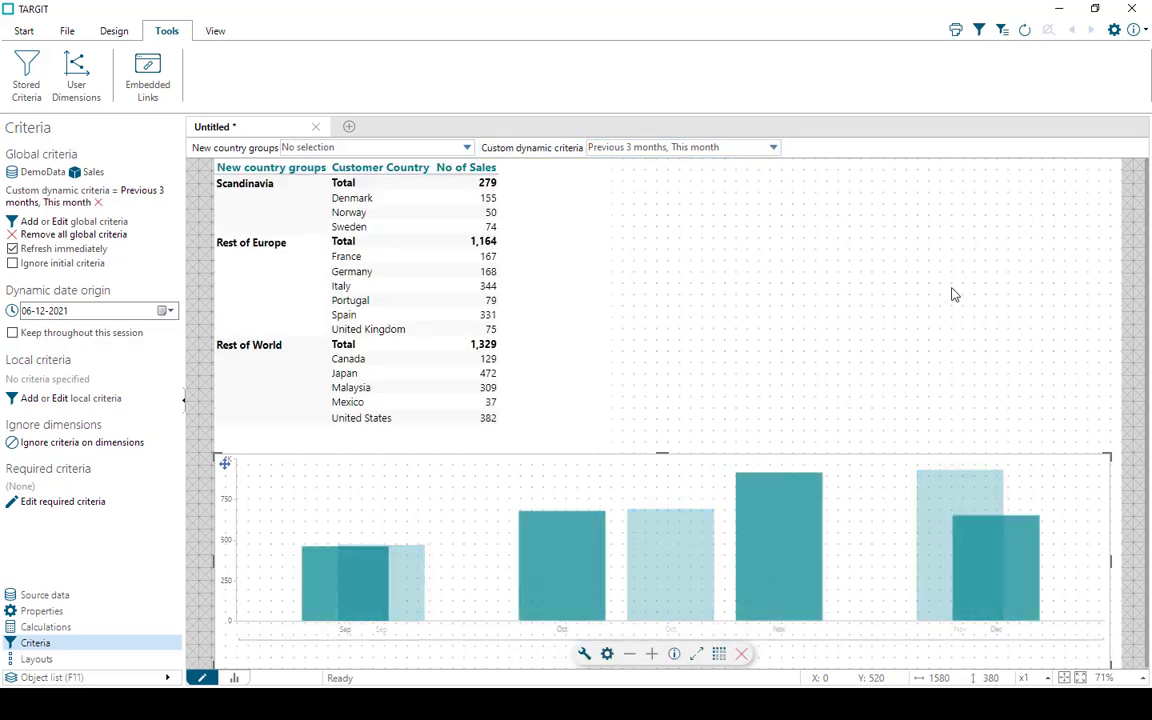